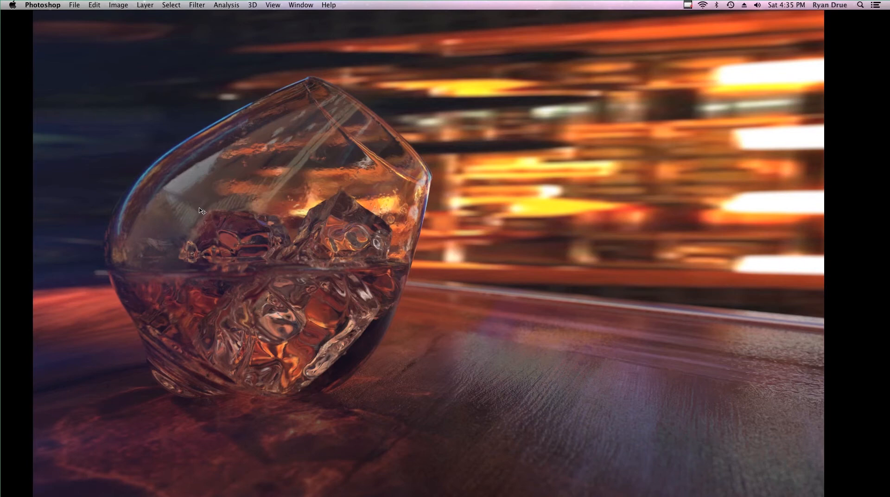
# Switch to modo and compare its whiskey glass render and scene with the glass image open in Photoshop
pyautogui.press('super+Tab')
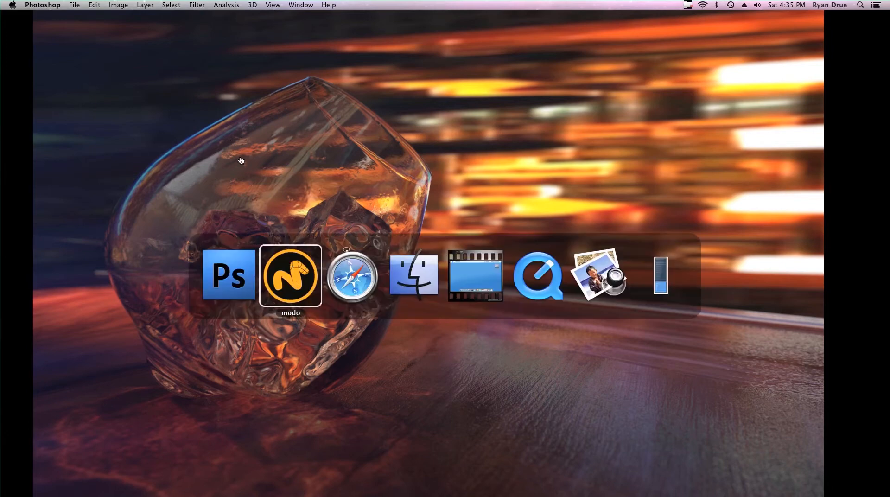
pyautogui.click(295, 287)
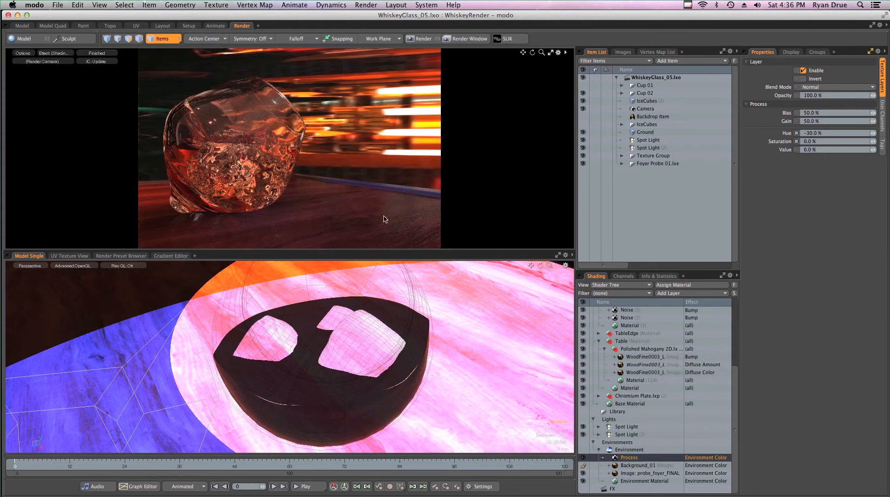
pyautogui.click(202, 118)
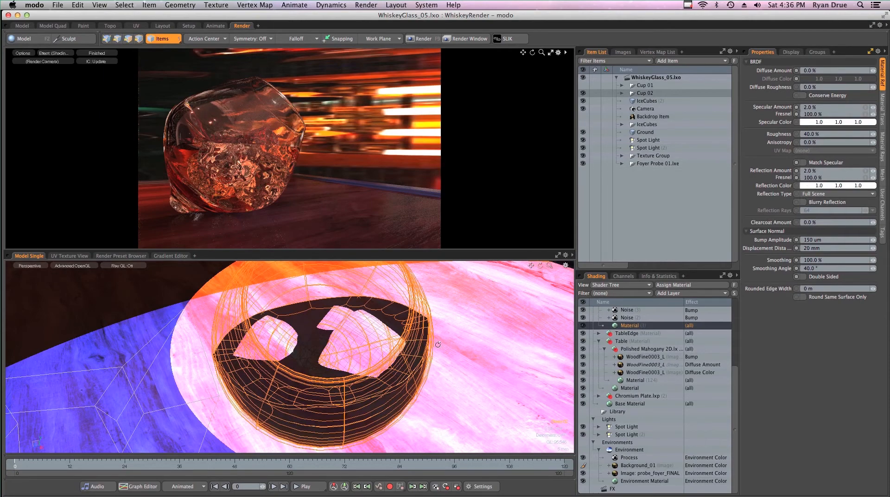
pyautogui.keyDown('ctrl'); pyautogui.keyDown('alt'); pyautogui.moveTo(447, 351); pyautogui.dragTo(362, 366); pyautogui.keyUp('alt'); pyautogui.keyUp('ctrl')
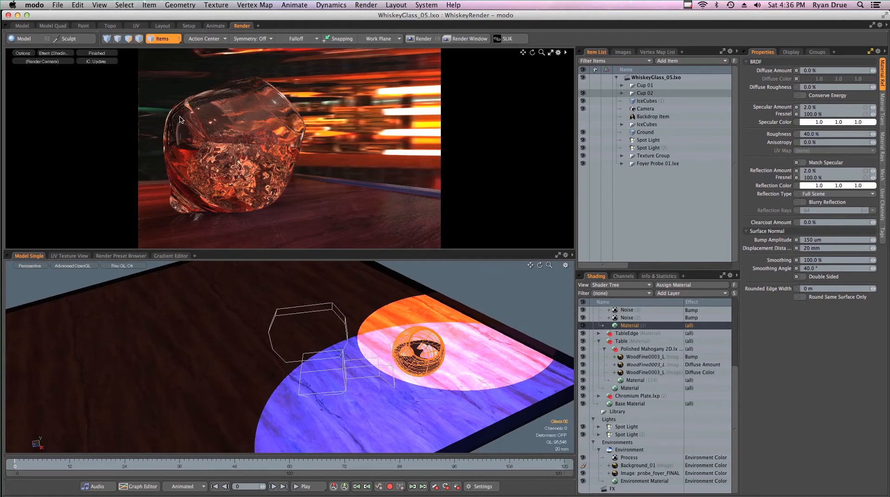
pyautogui.press('super+Tab')
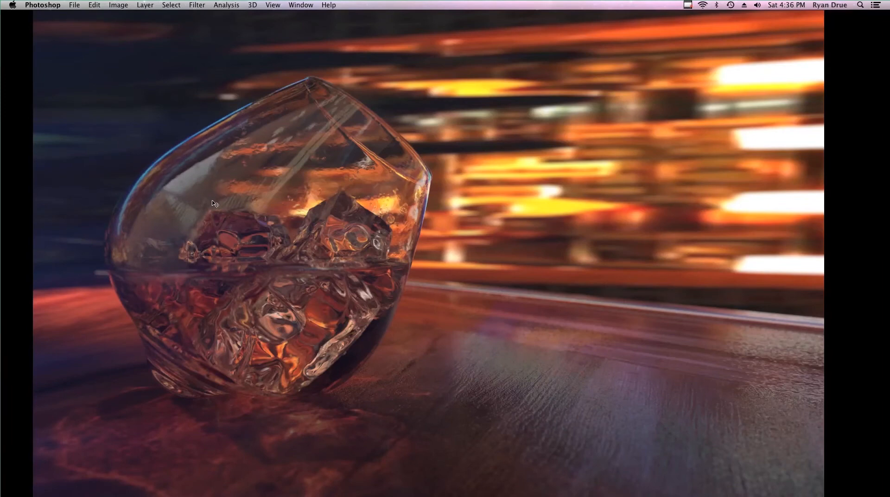
pyautogui.press('super+Tab')
pyautogui.press('super+Tab')
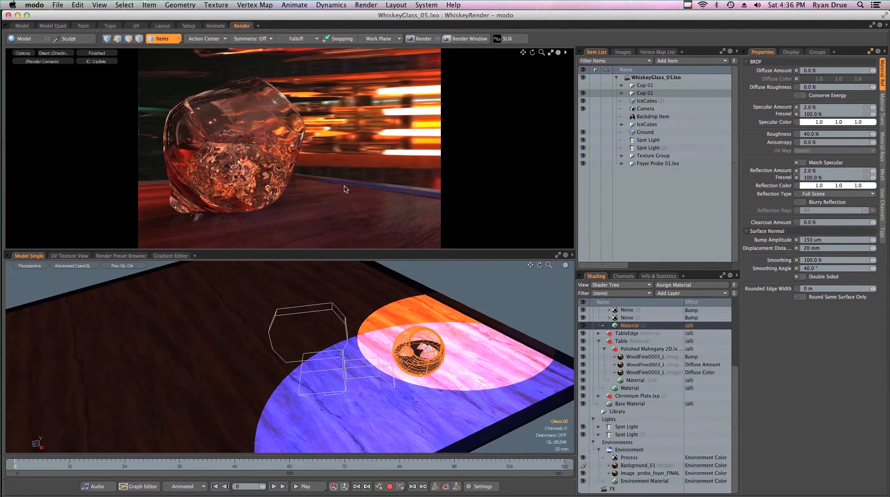
# Save the scene as a new version named WhiskeyGlass_06 in the Scenes folder
pyautogui.press('super+shift+s')
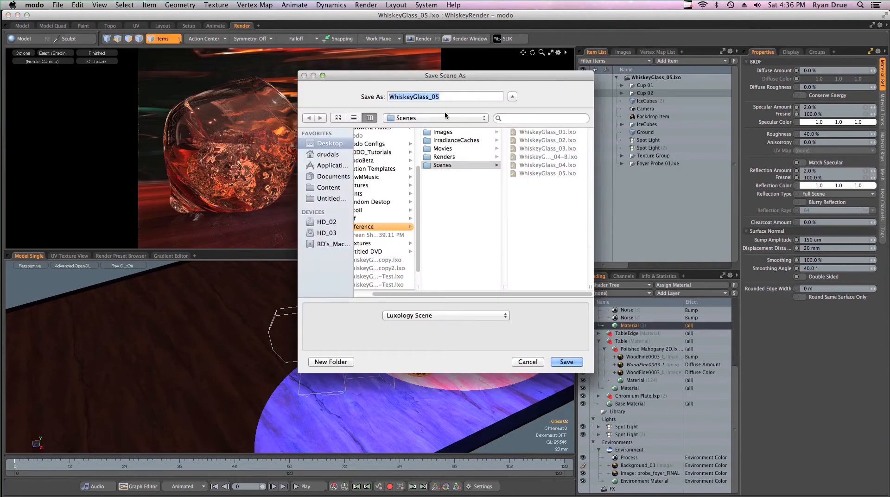
pyautogui.moveTo(435, 100); pyautogui.dragTo(440, 99)
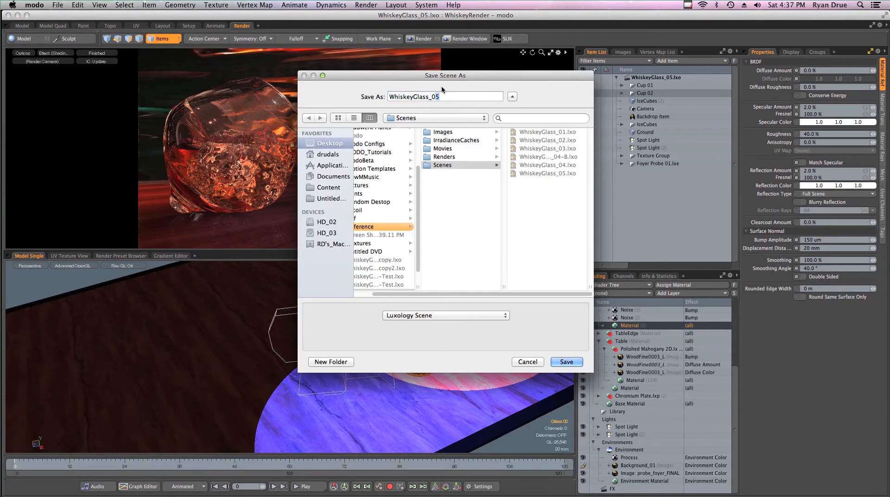
pyautogui.write('6')
pyautogui.press('Return')
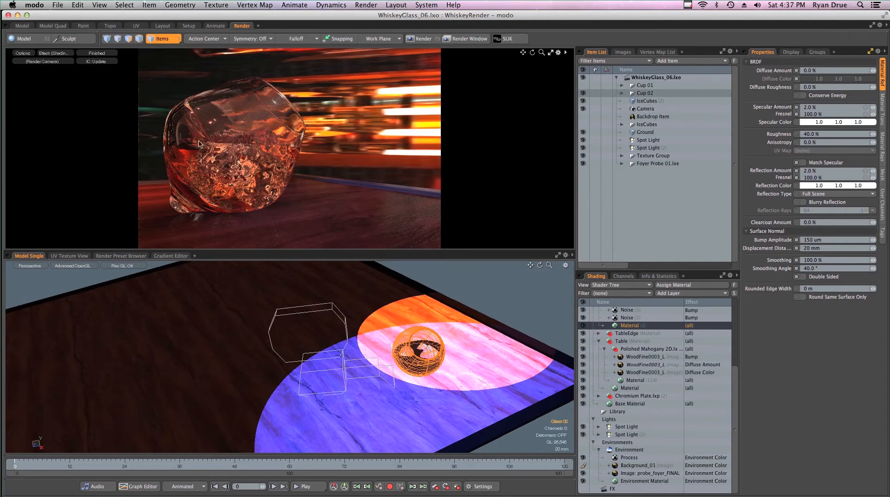
pyautogui.keyDown('alt'); pyautogui.moveTo(315, 307); pyautogui.dragTo(440, 323); pyautogui.keyUp('alt')
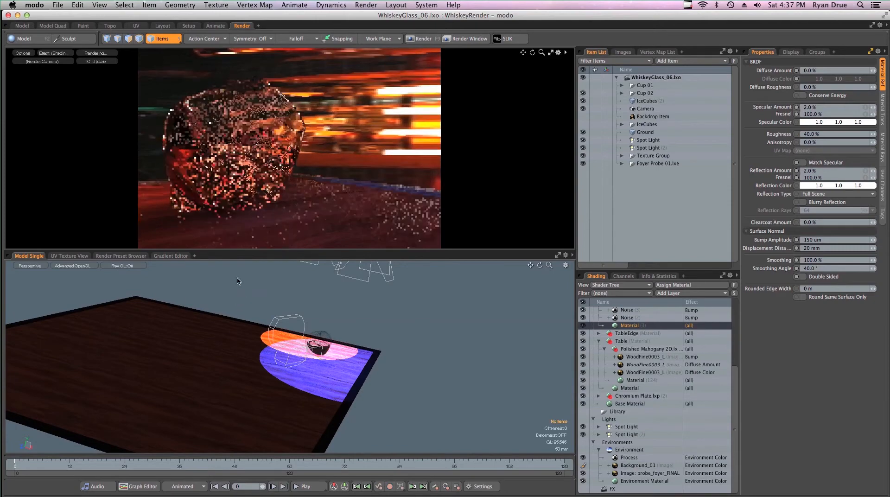
# Switch to Safari and look through the blue LED light image results for a suitable light strip photo
pyautogui.press('super+Tab')
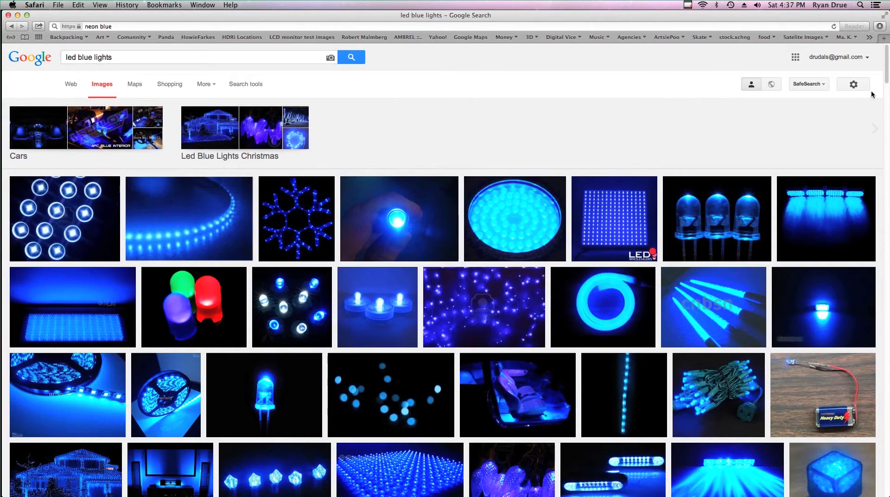
pyautogui.moveTo(887, 70); pyautogui.dragTo(887, 80)
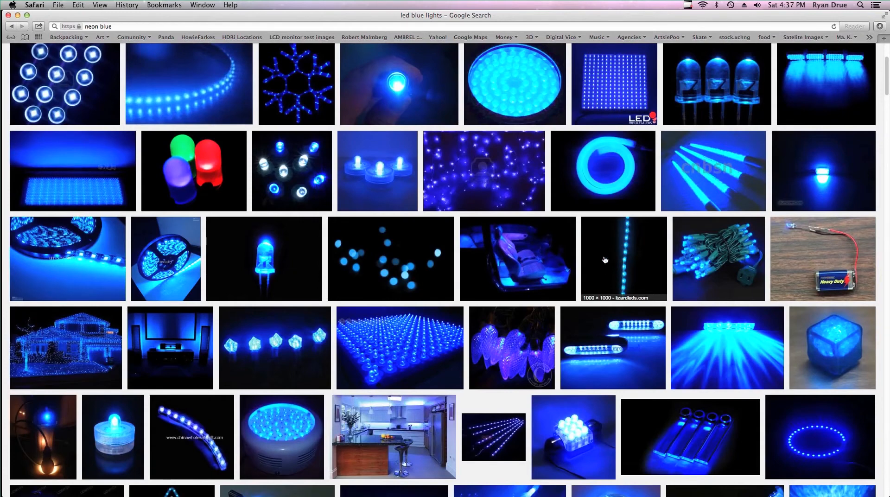
pyautogui.moveTo(887, 83); pyautogui.dragTo(887, 89)
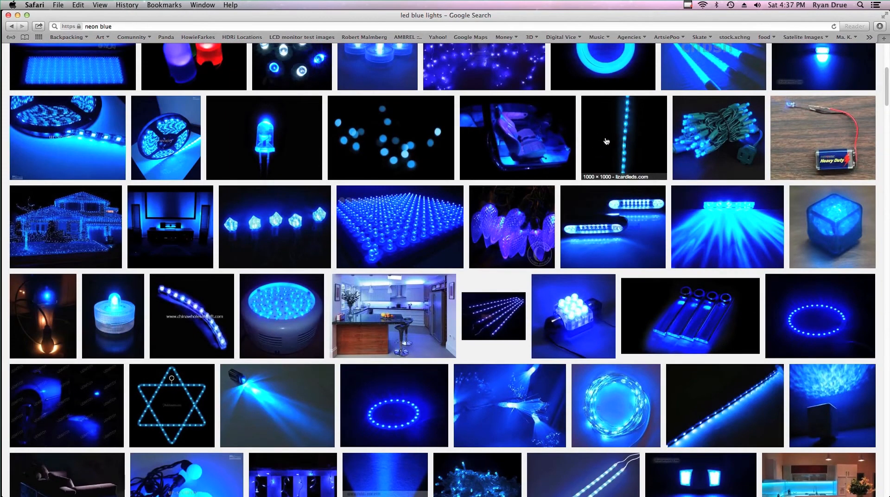
pyautogui.moveTo(885, 93); pyautogui.dragTo(885, 140)
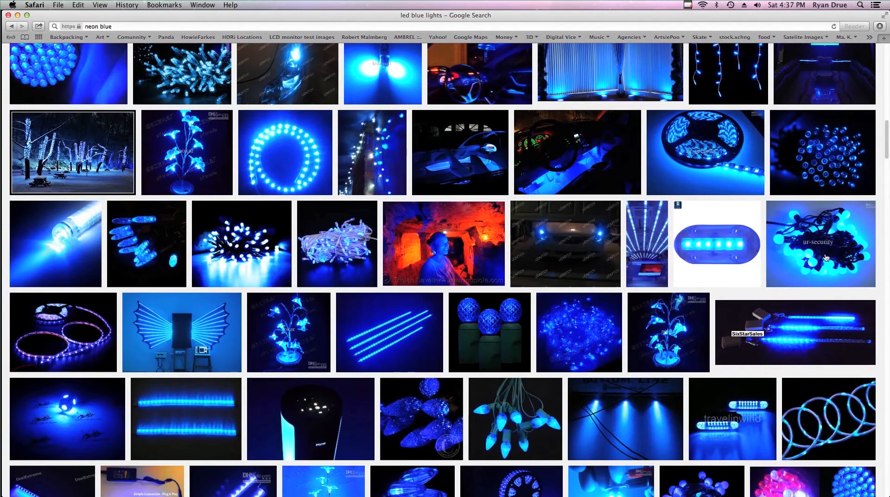
pyautogui.scroll(-5, 872, 138)
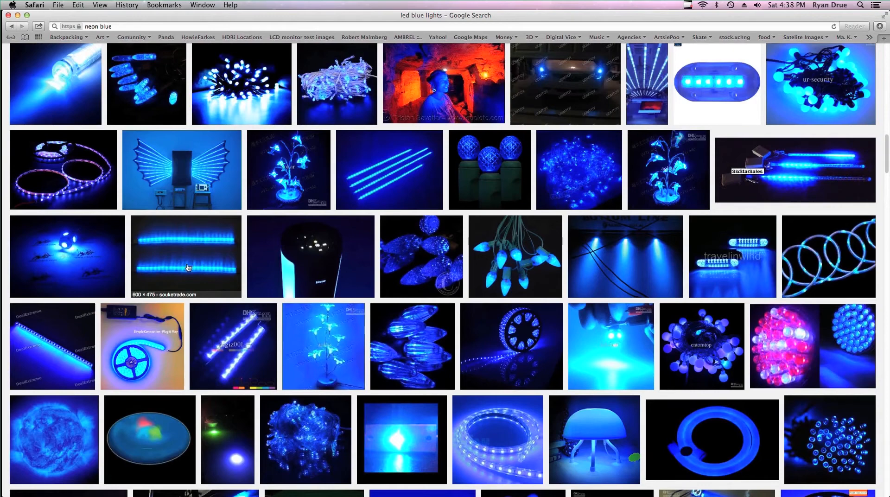
# Open the souketrade.com picture of two horizontal blue LED strips in a new tab at full size
pyautogui.rightClick(184, 248)
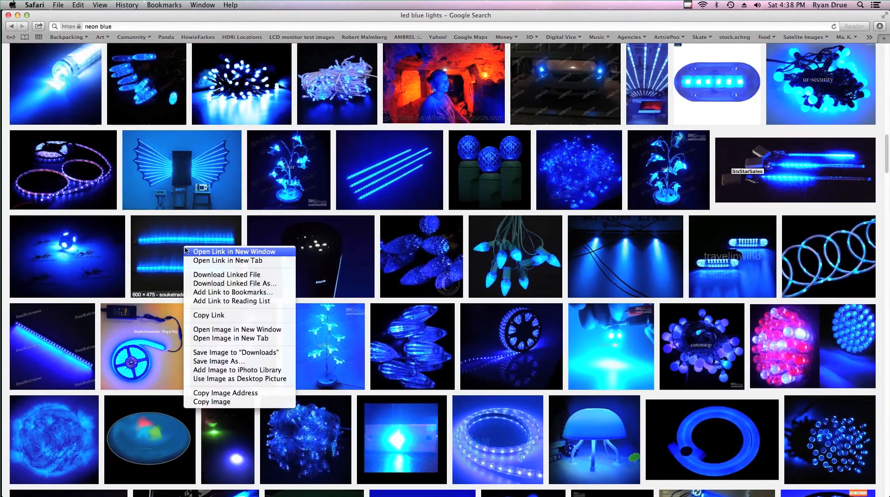
pyautogui.click(195, 263)
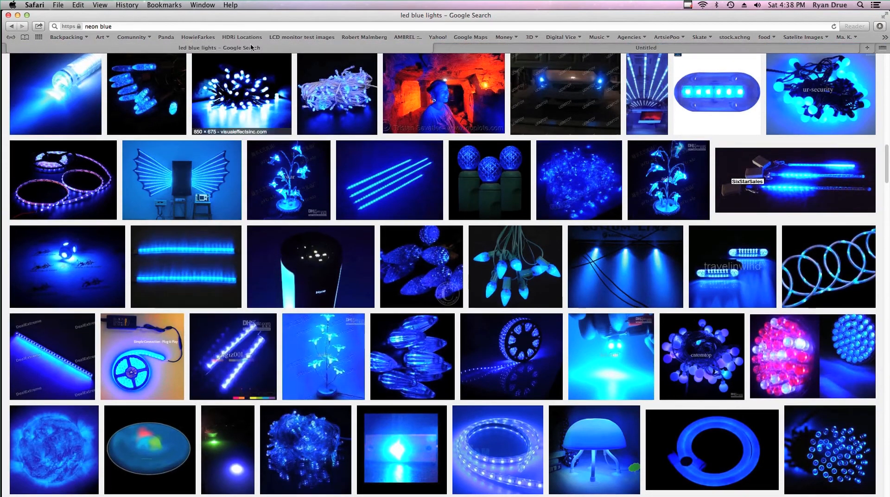
pyautogui.click(452, 51)
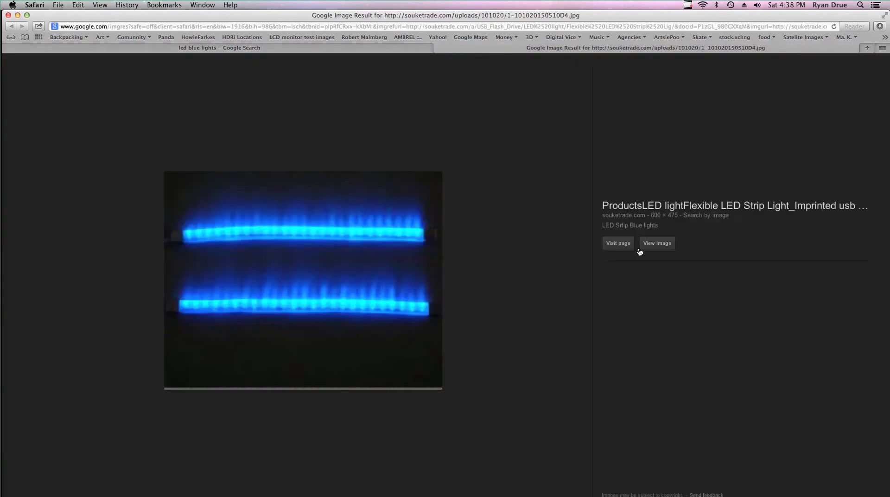
pyautogui.click(656, 243)
# Save the LED strip image as Blue_light.jpg in the Images folder of the desktop's WhiskeyRender project
pyautogui.rightClick(207, 161)
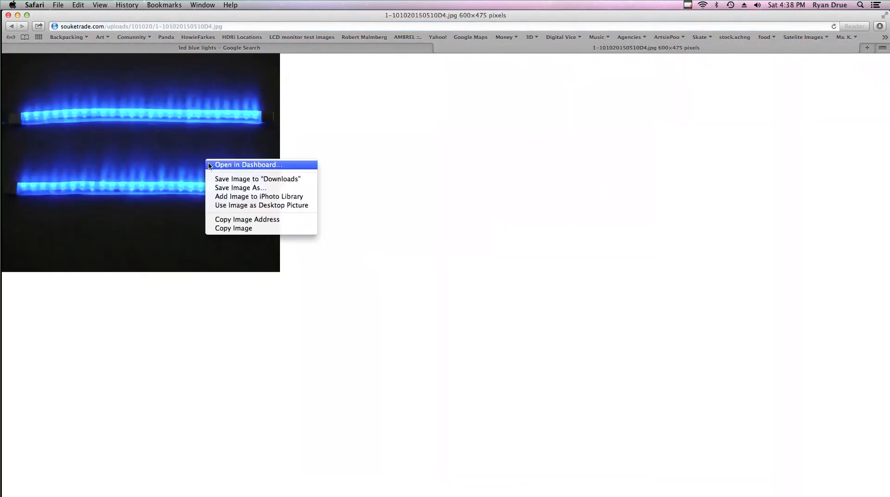
pyautogui.click(222, 187)
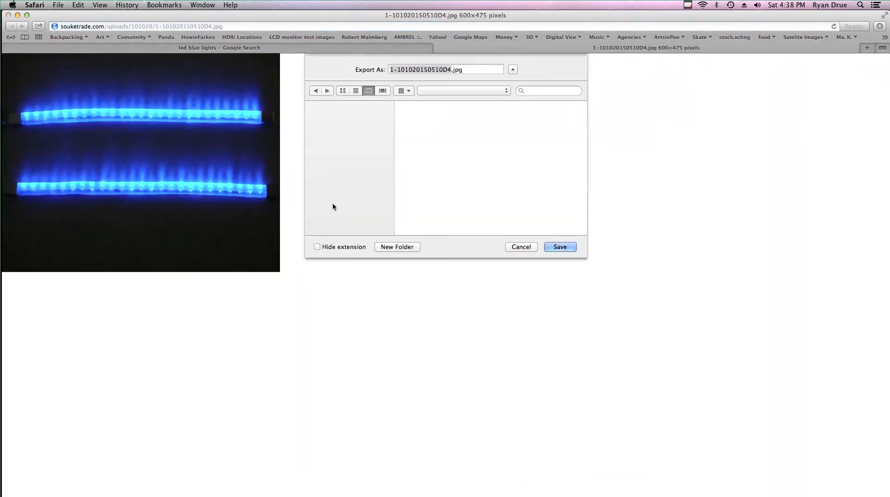
pyautogui.click(442, 114)
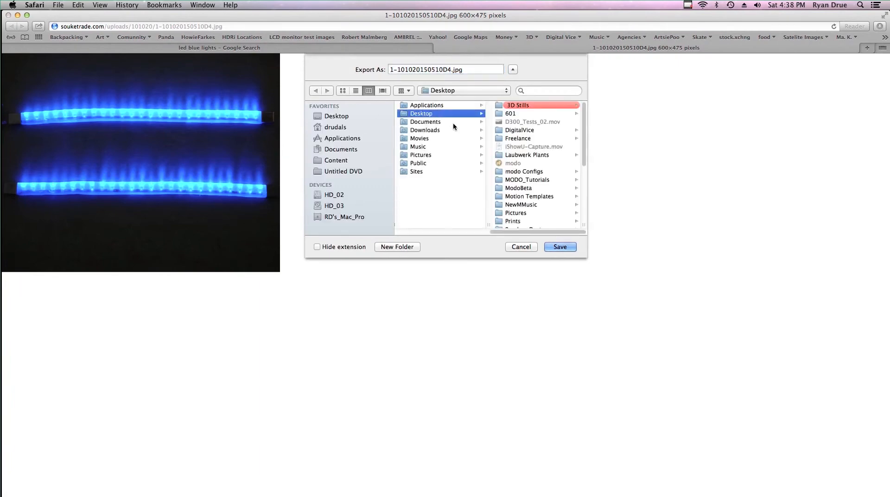
pyautogui.scroll(-3, 585, 153)
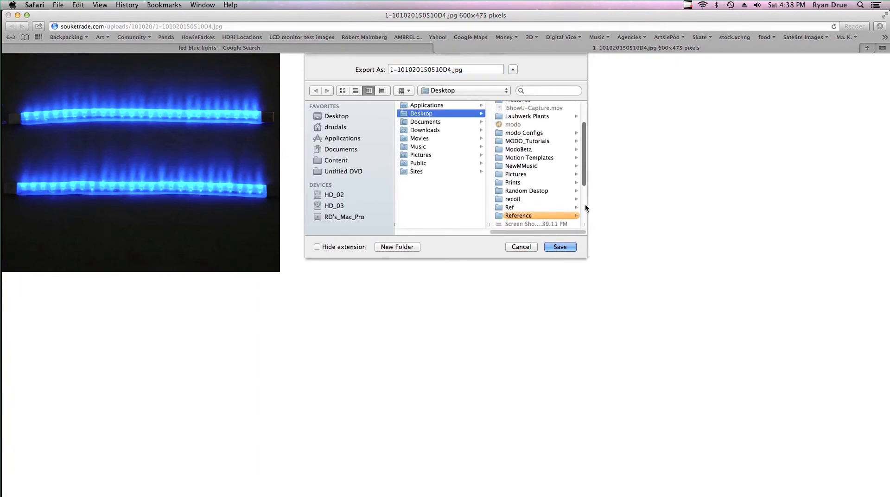
pyautogui.scroll(-5, 585, 204)
pyautogui.click(524, 216)
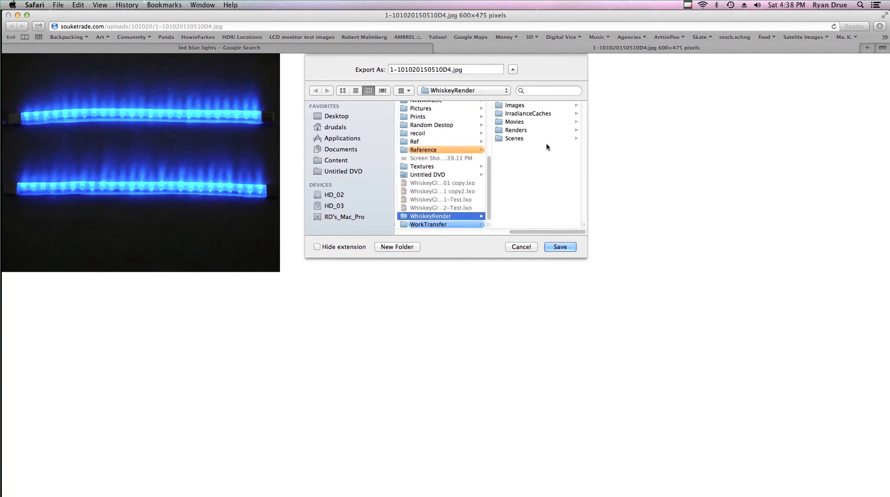
pyautogui.click(514, 107)
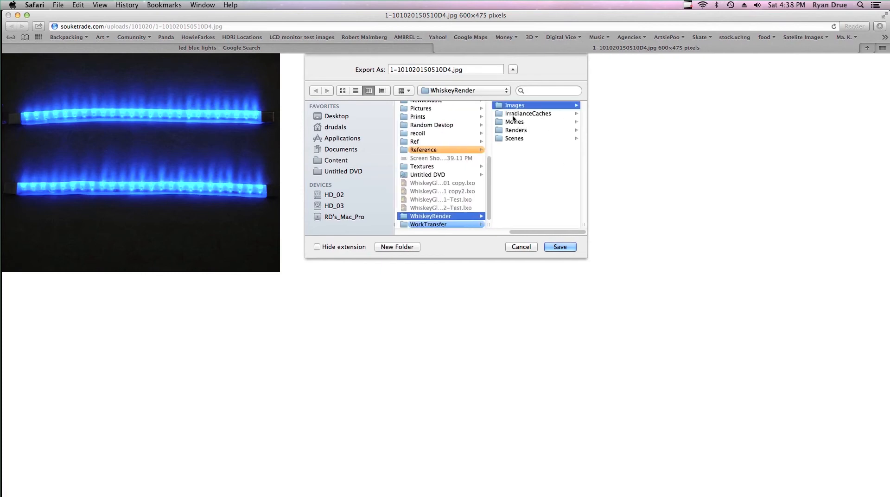
pyautogui.click(451, 69)
pyautogui.write('Blu')
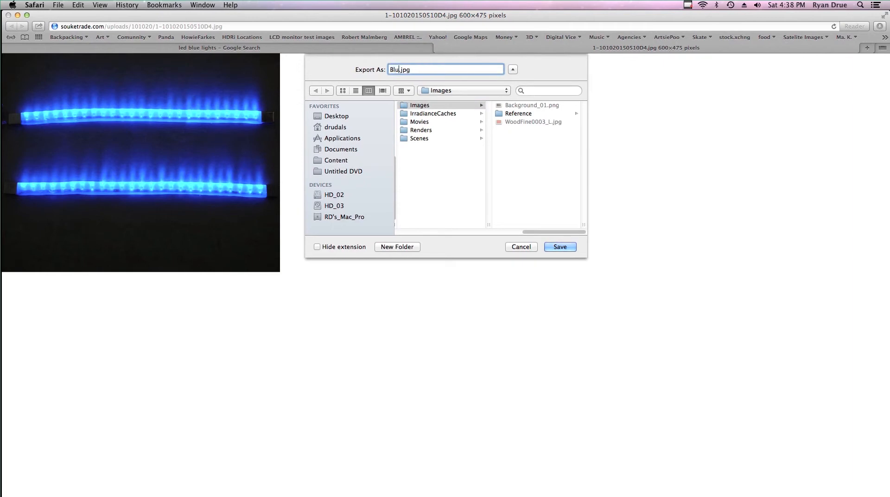
pyautogui.write('e_light')
pyautogui.press('Return')
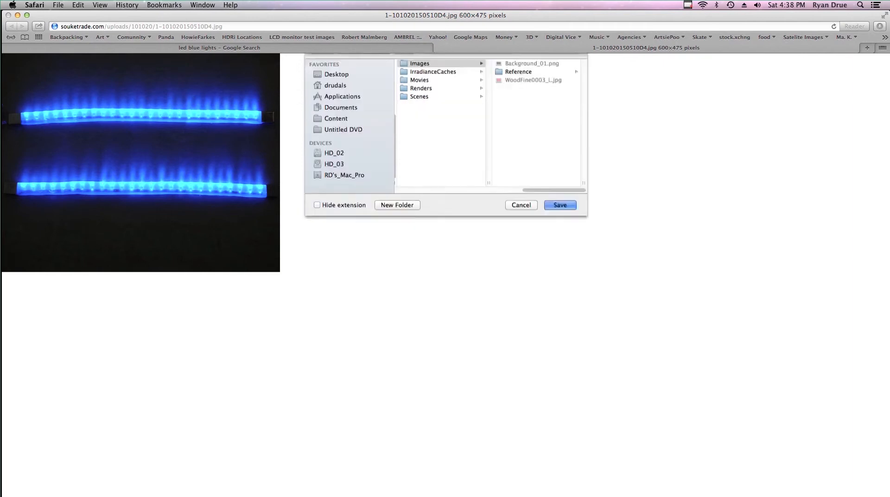
# Examine the blue edge highlight on the glass in the Photoshop image, ending back in modo
pyautogui.press('super+Tab')
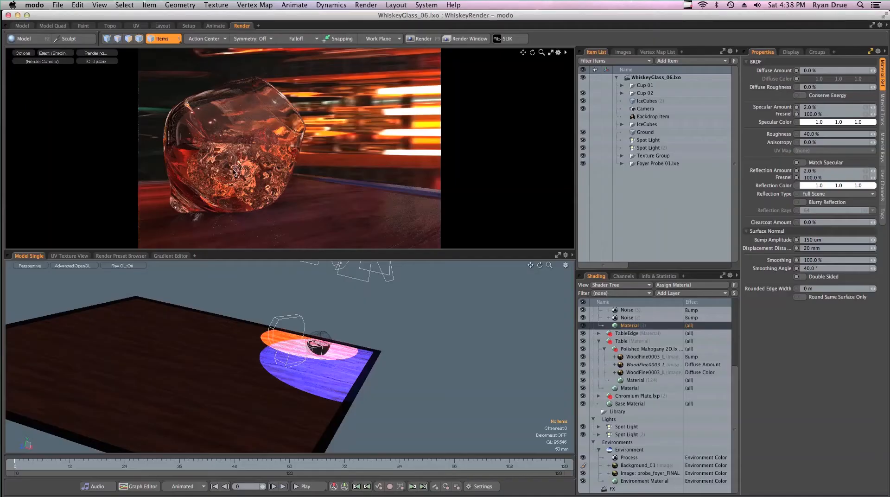
pyautogui.press('super+Tab')
pyautogui.press('super+Tab')
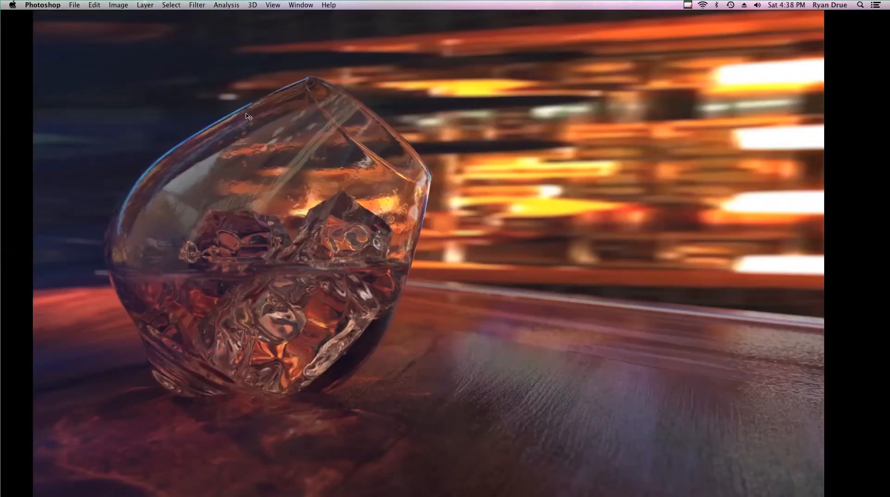
pyautogui.press('super+Tab')
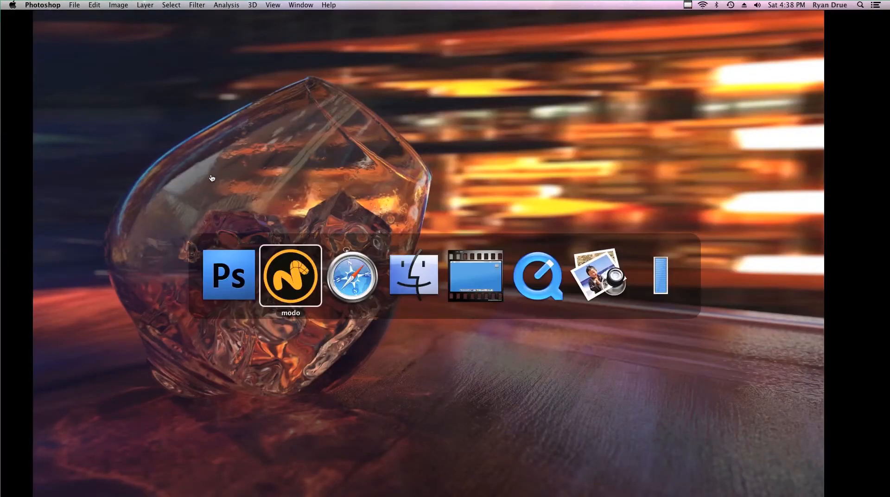
pyautogui.click(287, 295)
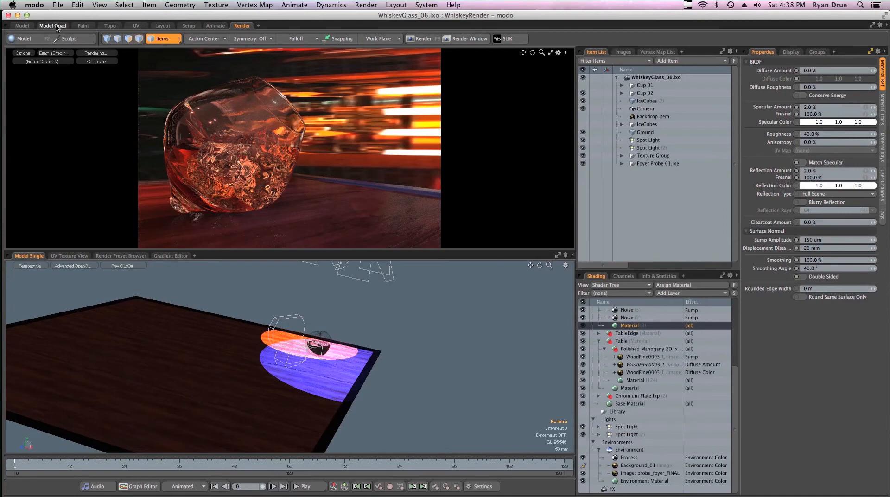
# Switch to the Model Quad layout with four viewports and frame the table in the perspective view
pyautogui.click(53, 26)
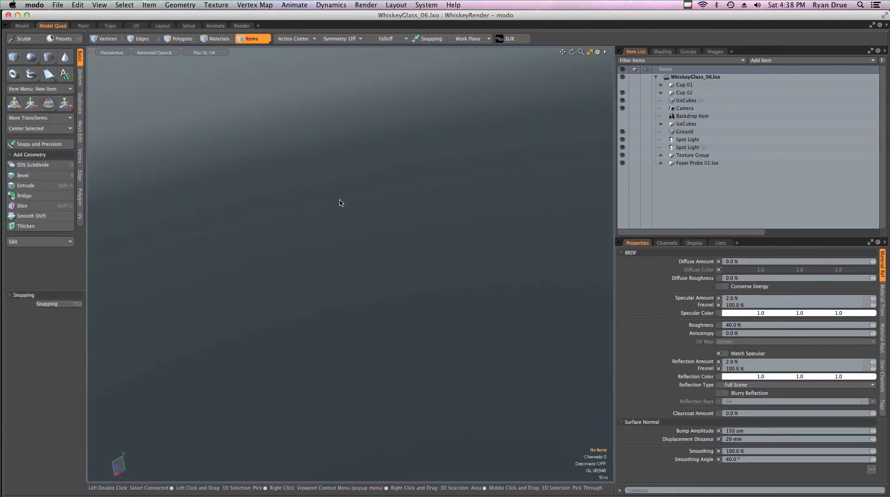
pyautogui.hotkey('ctrl', 'space')
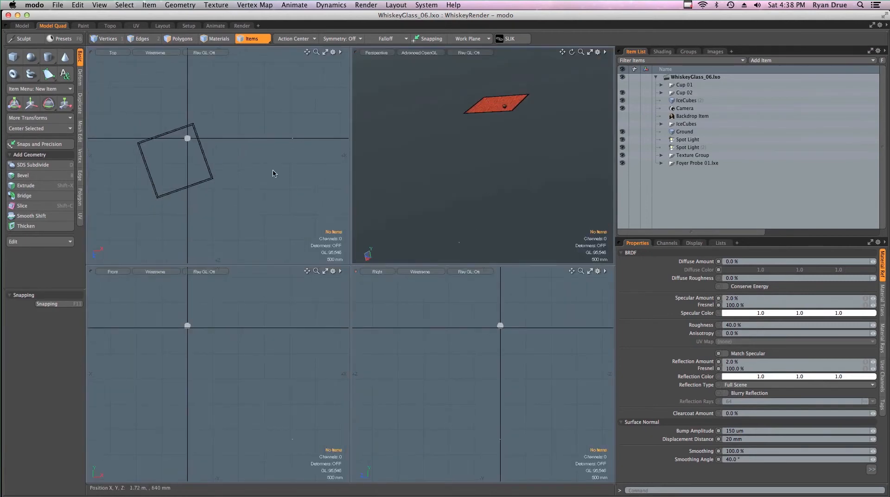
pyautogui.keyDown('alt'); pyautogui.moveTo(532, 113); pyautogui.dragTo(520, 211); pyautogui.keyUp('alt')
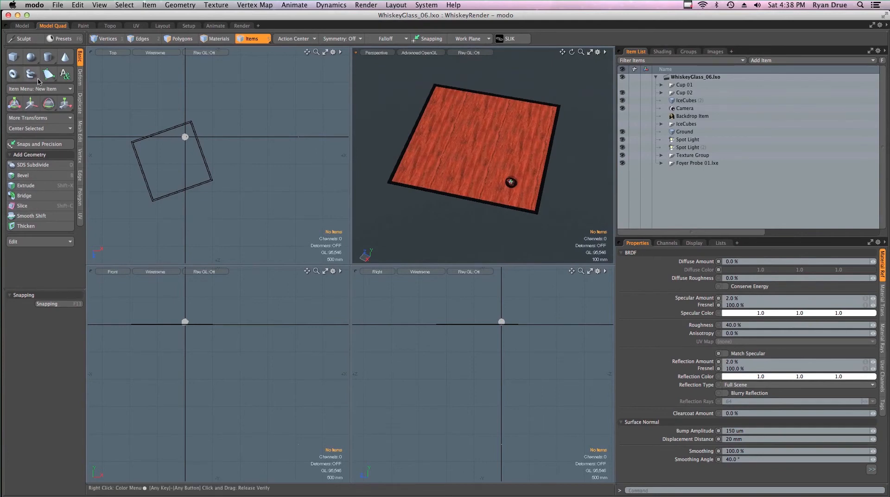
# Add a unit plane to the scene as a new mesh item at the origin
pyautogui.press('ctrl')
pyautogui.keyDown('ctrl'); pyautogui.click(32, 77); pyautogui.keyUp('ctrl')
pyautogui.click(33, 81)
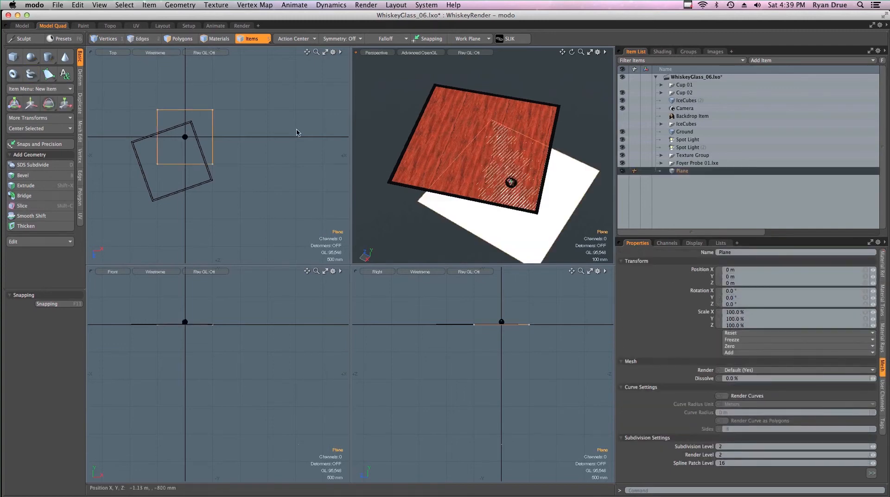
pyautogui.scroll(5, 548, 229)
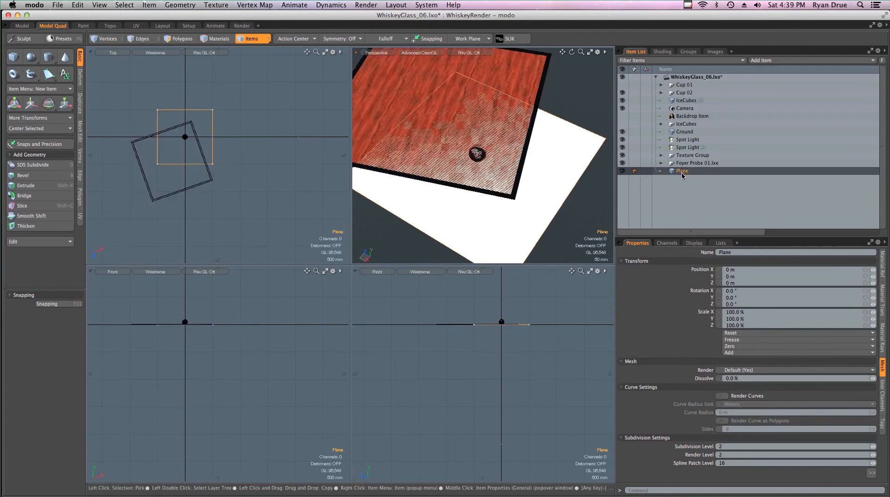
# Reorder the scene items so the Plane, Ground and IceCubes group follow the IceCubes (2) item, above the Camera
pyautogui.moveTo(682, 174); pyautogui.dragTo(682, 105)
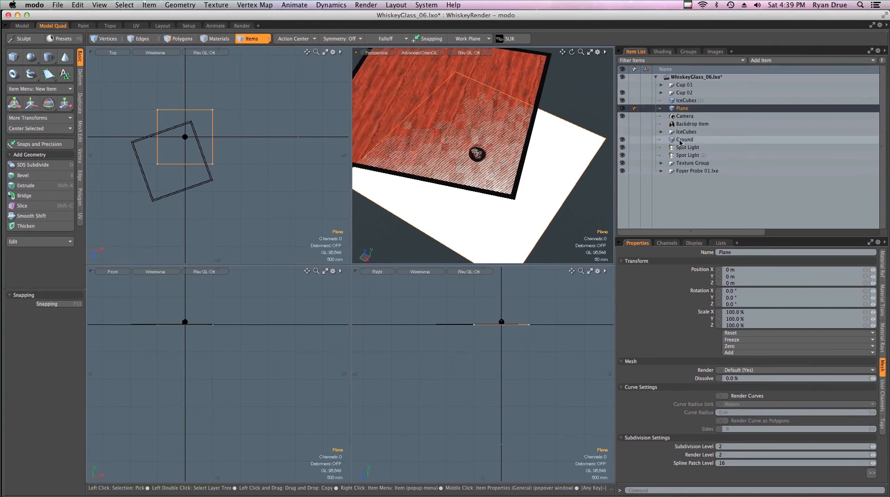
pyautogui.moveTo(683, 142); pyautogui.dragTo(684, 112)
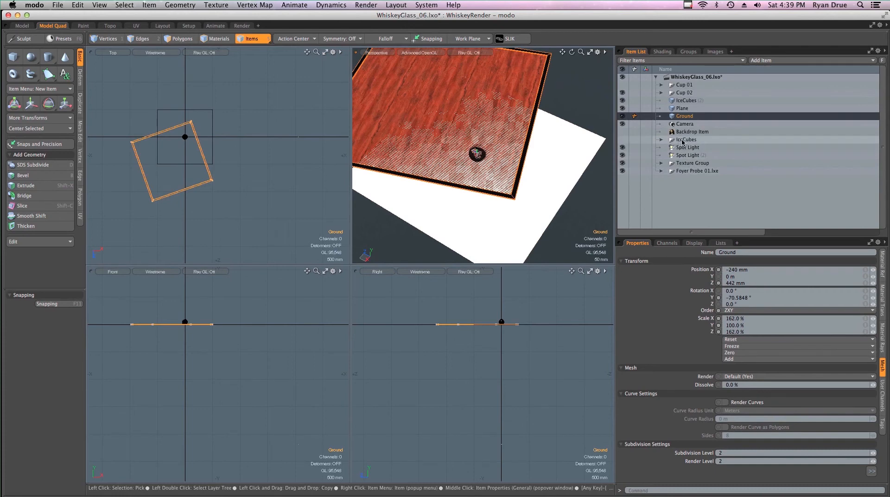
pyautogui.moveTo(682, 141); pyautogui.dragTo(680, 120)
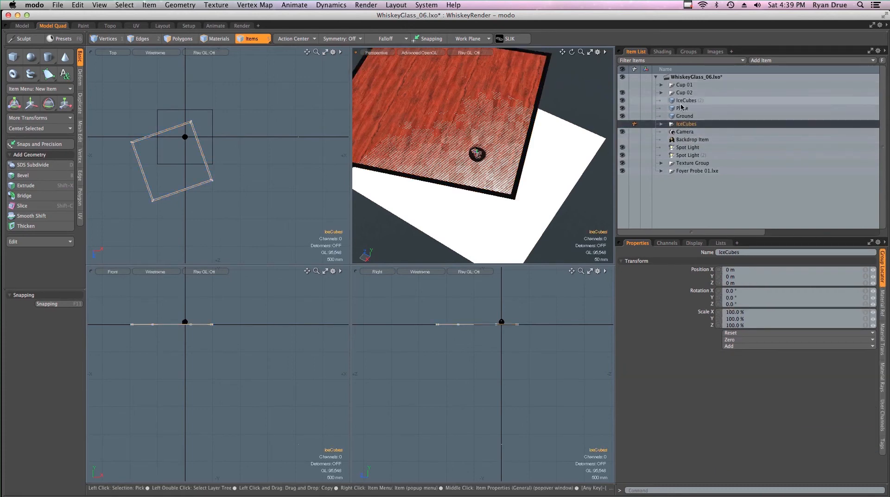
# Rename the Plane item as RefCard
pyautogui.click(682, 104)
pyautogui.click(686, 109)
pyautogui.click(687, 110)
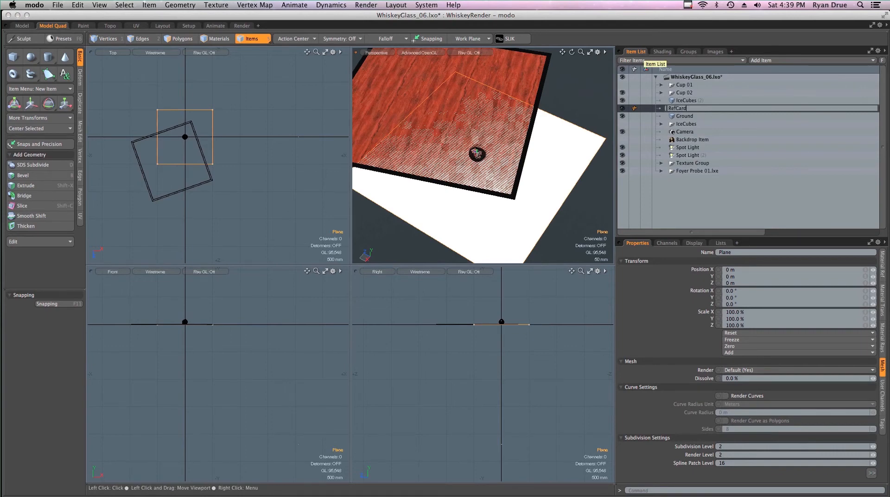
pyautogui.press('Return')
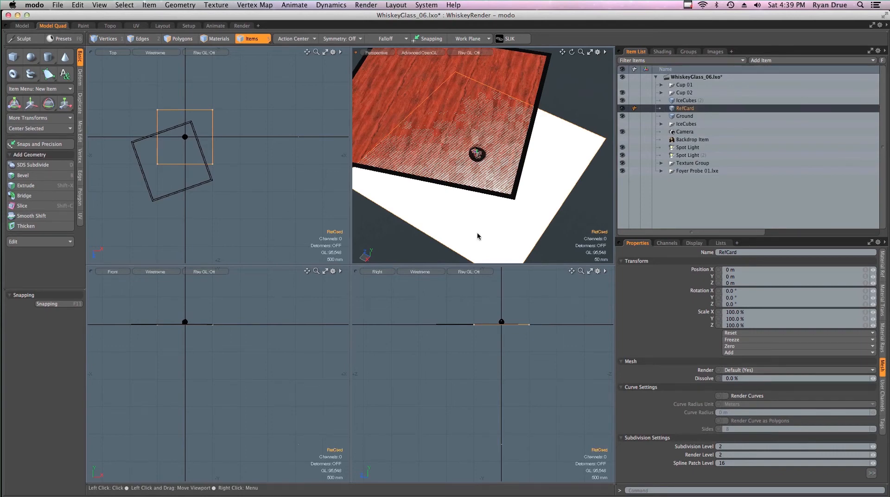
# Assign a new material named BlueRefCard to the RefCard polygon and clear the polygon selection
pyautogui.press('3')
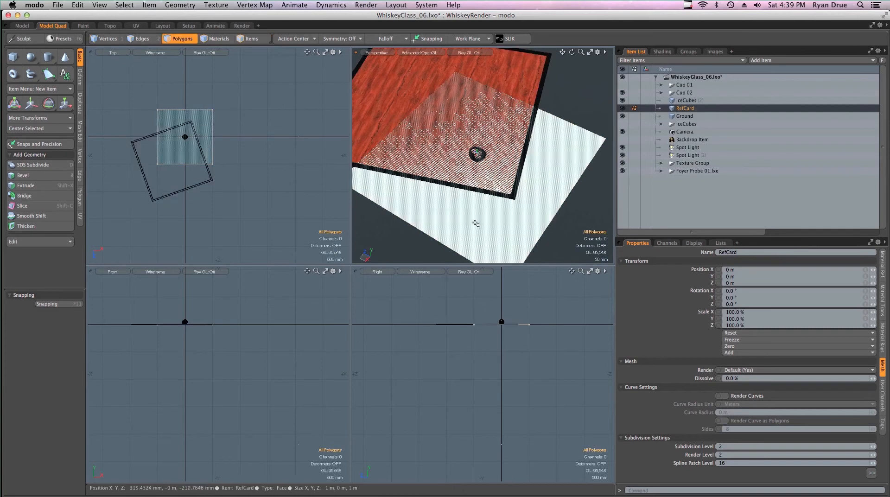
pyautogui.click(496, 185)
pyautogui.keyDown('alt'); pyautogui.moveTo(496, 185); pyautogui.dragTo(556, 51); pyautogui.keyUp('alt')
pyautogui.press('m')
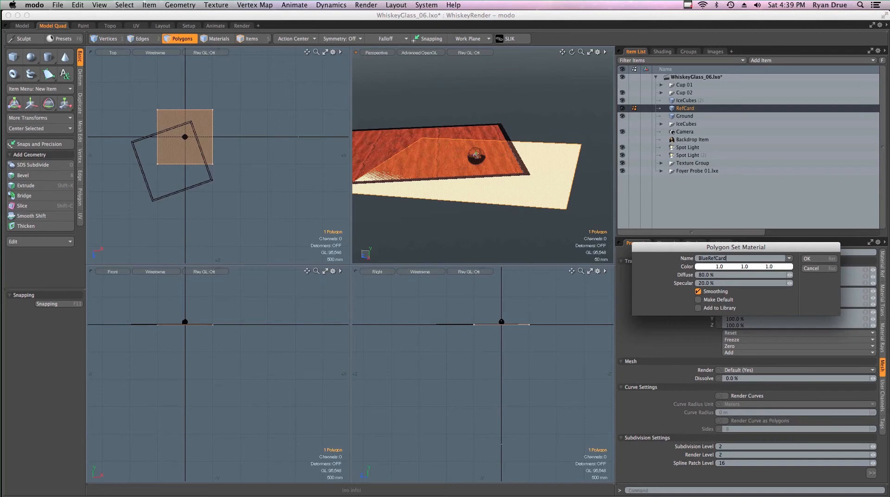
pyautogui.press('Return')
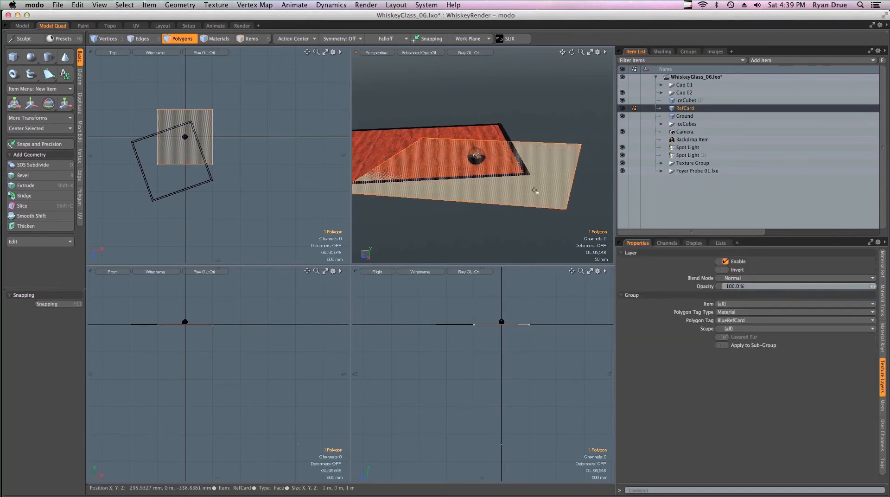
pyautogui.click(380, 93)
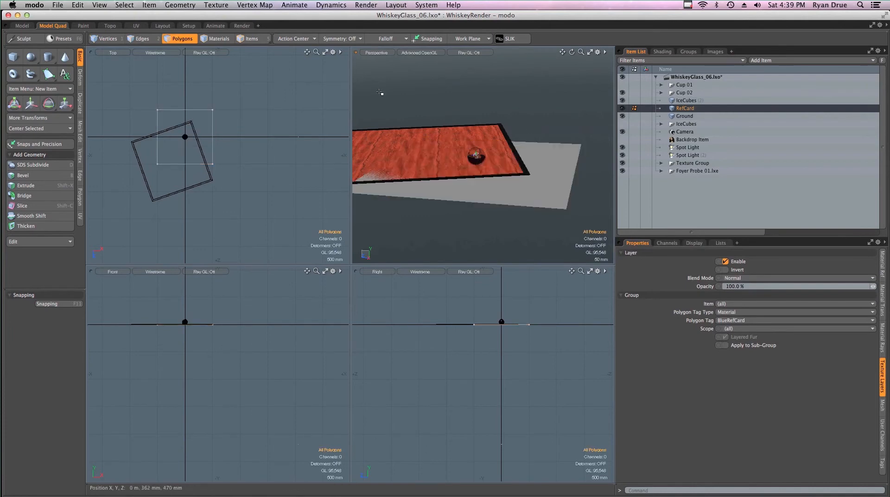
# Switch to the Render layout and raise the RefCard item about 68 mm vertically above the table
pyautogui.click(242, 25)
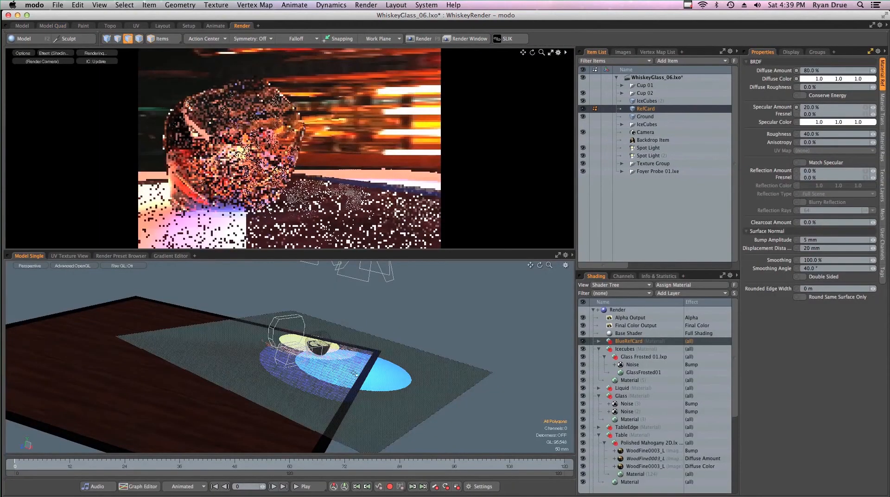
pyautogui.press('5')
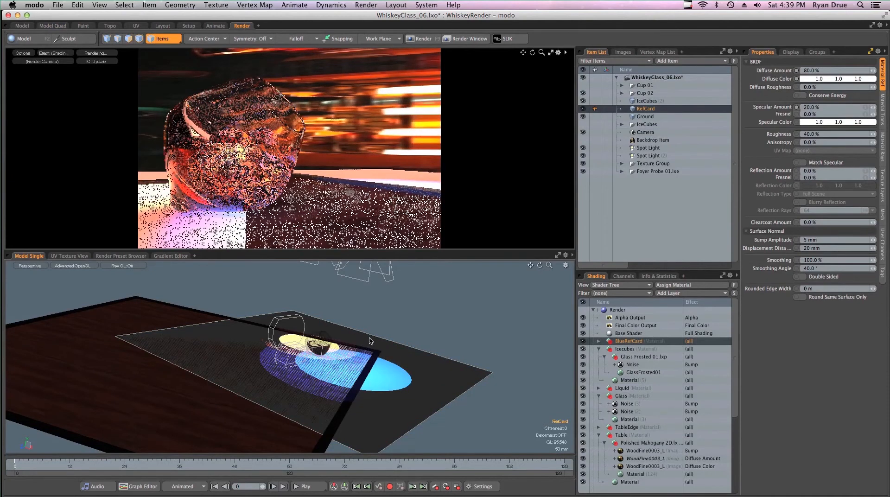
pyautogui.scroll(-3, 381, 358)
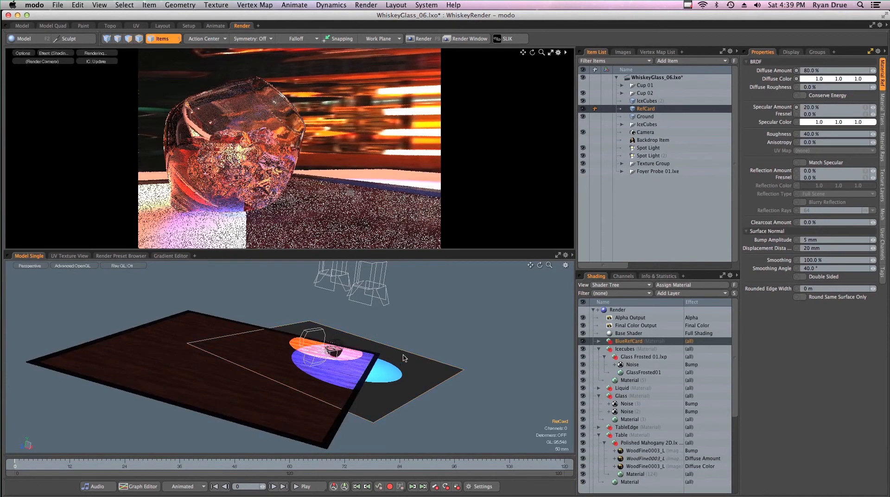
pyautogui.press('w')
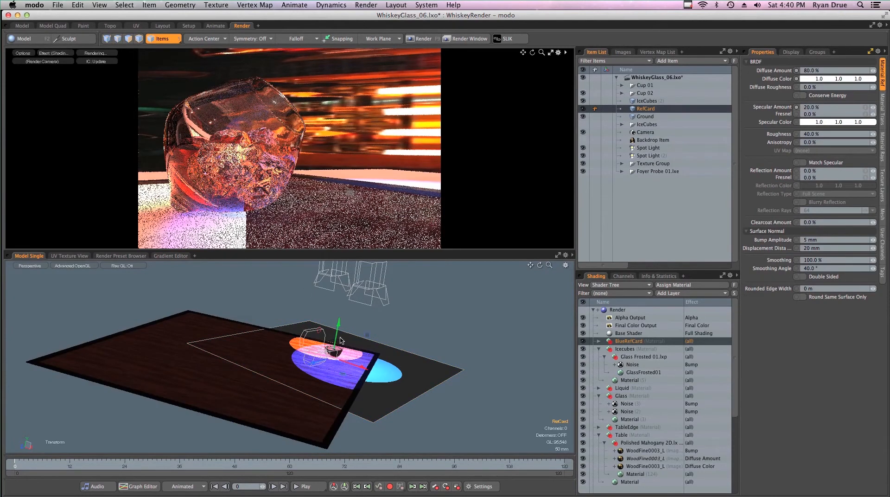
pyautogui.moveTo(339, 336)
pyautogui.mouseDown()
pyautogui.moveTo(342, 307)
pyautogui.moveTo(340, 321)
pyautogui.mouseUp()
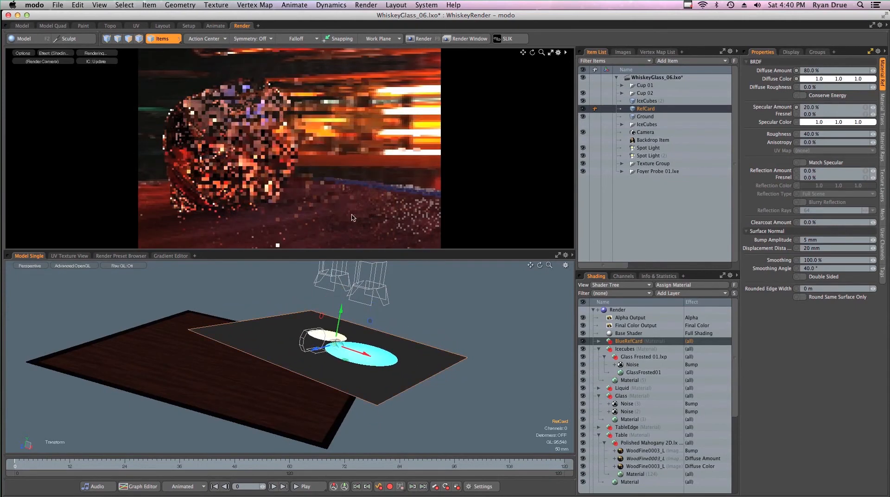
# Rotate the RefCard about 96.5° around its X axis so it stands upright
pyautogui.keyDown('alt'); pyautogui.moveTo(356, 352); pyautogui.dragTo(339, 356); pyautogui.keyUp('alt')
pyautogui.press('e')
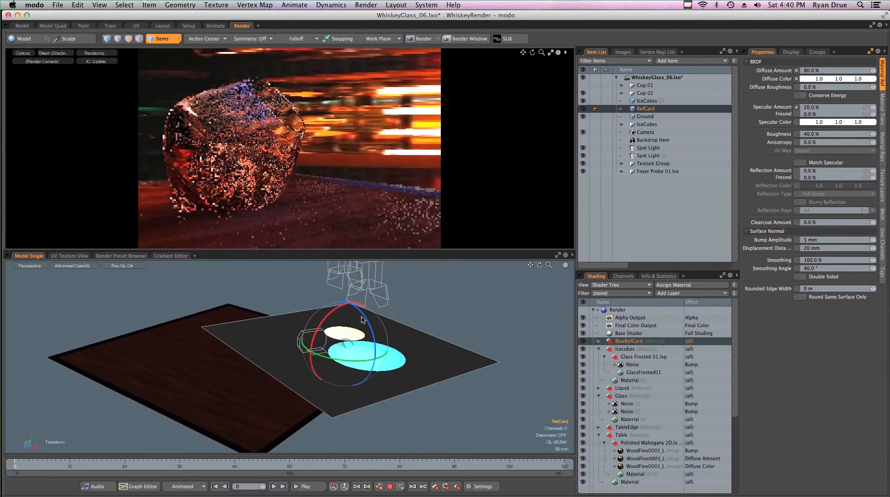
pyautogui.moveTo(342, 307); pyautogui.dragTo(374, 336)
# Move the upright RefCard back behind the glass to about -1.15 m in Z, dismiss the backup alert and undo the stray move
pyautogui.press('w')
pyautogui.scroll(-5, 369, 355)
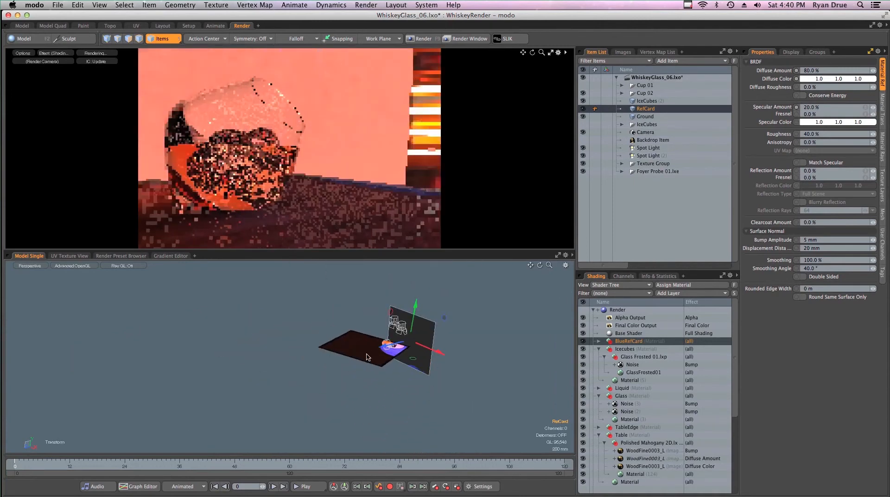
pyautogui.moveTo(414, 358); pyautogui.dragTo(422, 342)
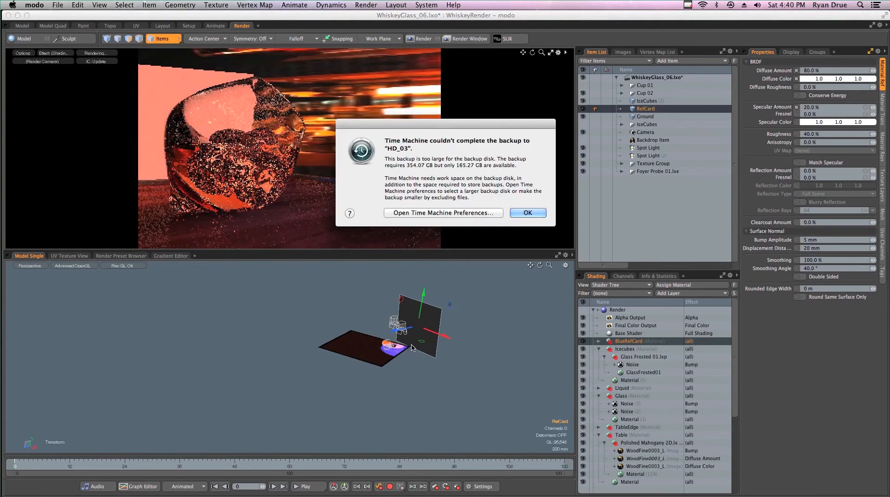
pyautogui.click(536, 213)
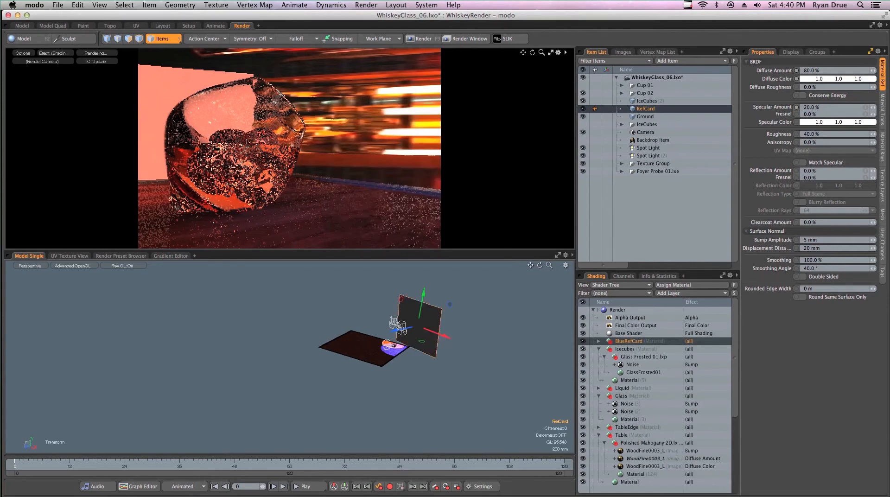
pyautogui.click(441, 368)
pyautogui.press('super+z')
# Slide the RefCard along X to about -130 mm and drop the transform tool
pyautogui.moveTo(444, 336); pyautogui.dragTo(449, 338)
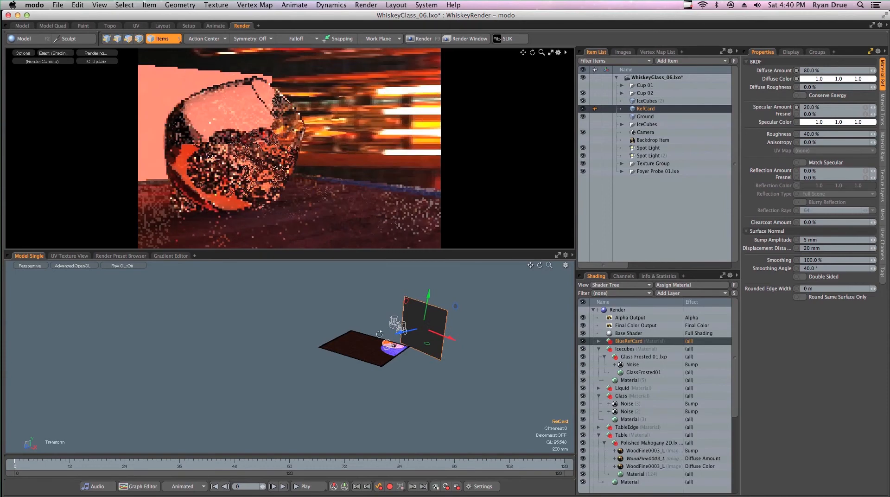
pyautogui.keyDown('alt'); pyautogui.moveTo(374, 364); pyautogui.dragTo(403, 371); pyautogui.keyUp('alt')
pyautogui.keyDown('ctrl'); pyautogui.keyDown('alt'); pyautogui.moveTo(403, 362); pyautogui.dragTo(360, 292); pyautogui.keyUp('alt'); pyautogui.keyUp('ctrl')
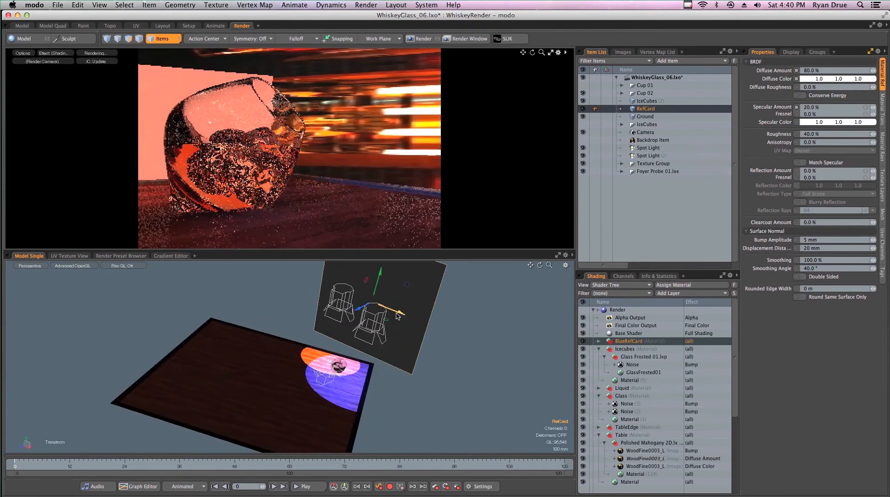
pyautogui.moveTo(397, 316); pyautogui.dragTo(416, 308)
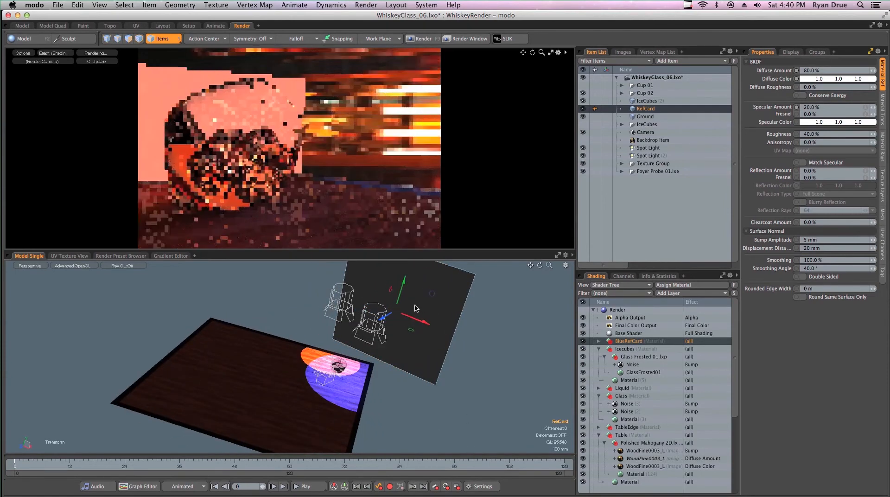
pyautogui.press('space')
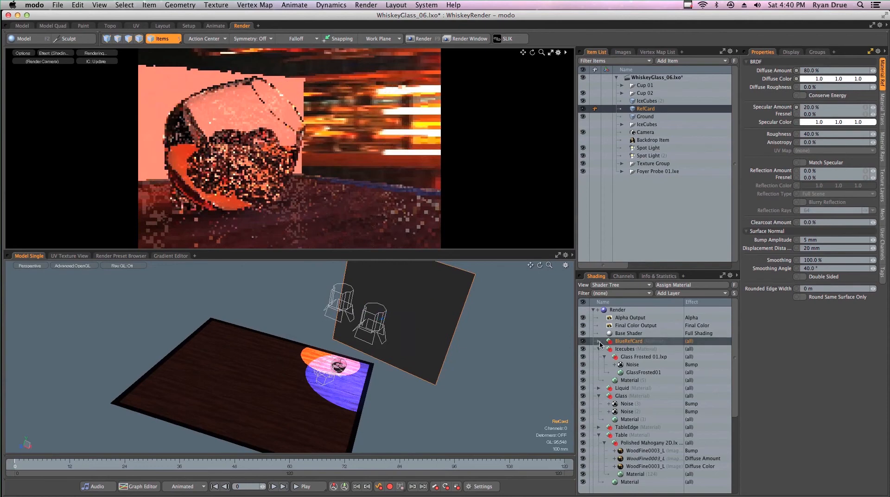
# Add BlueLights.jpg from the WhiskeyRender Images folder as an image map layer above the BlueRefCard group's material
pyautogui.click(599, 341)
pyautogui.click(632, 350)
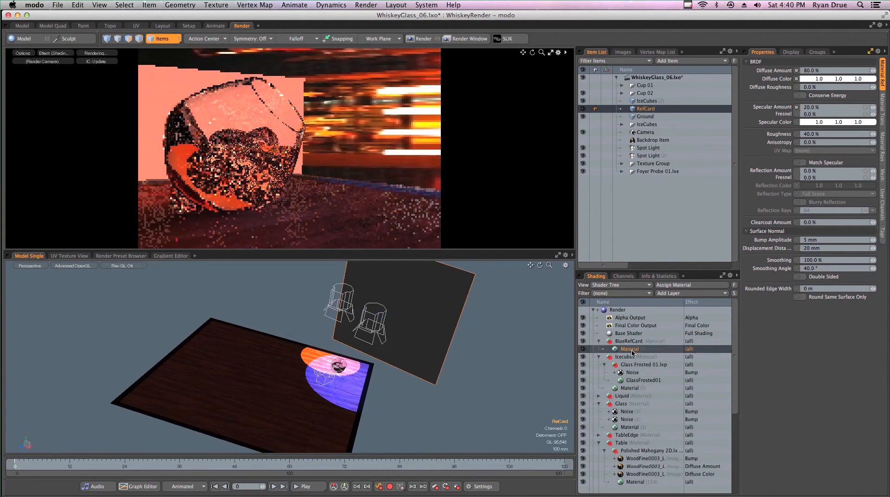
pyautogui.click(666, 294)
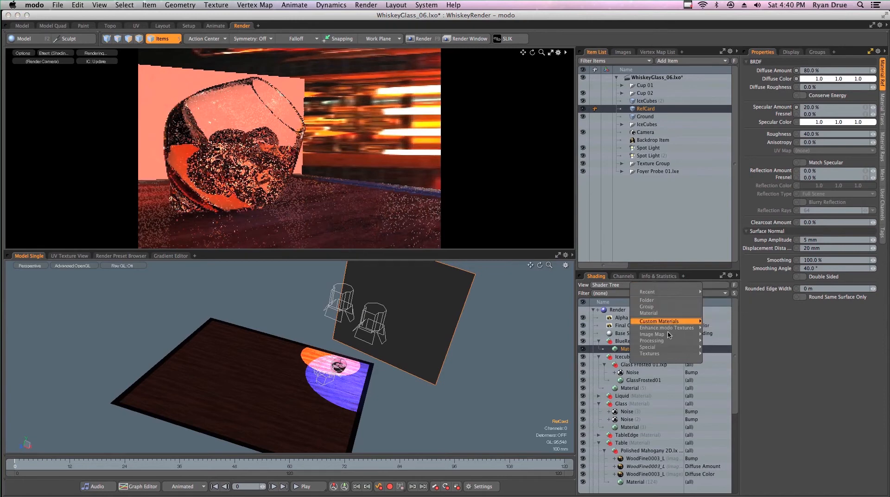
pyautogui.moveTo(662, 338)
pyautogui.click(722, 334)
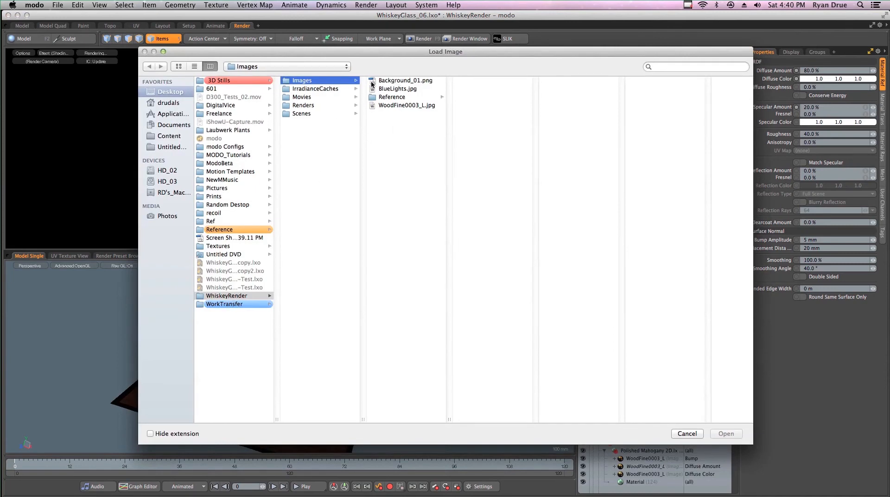
pyautogui.click(398, 81)
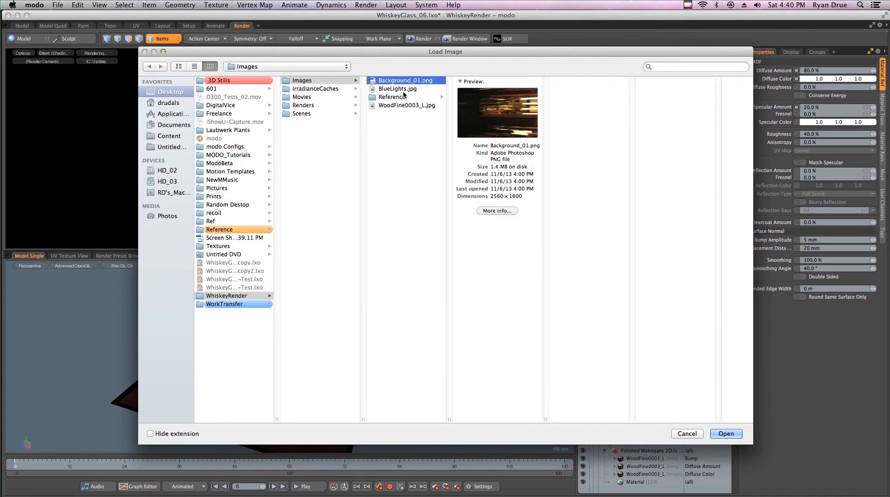
pyautogui.click(413, 88)
pyautogui.doubleClick(412, 88)
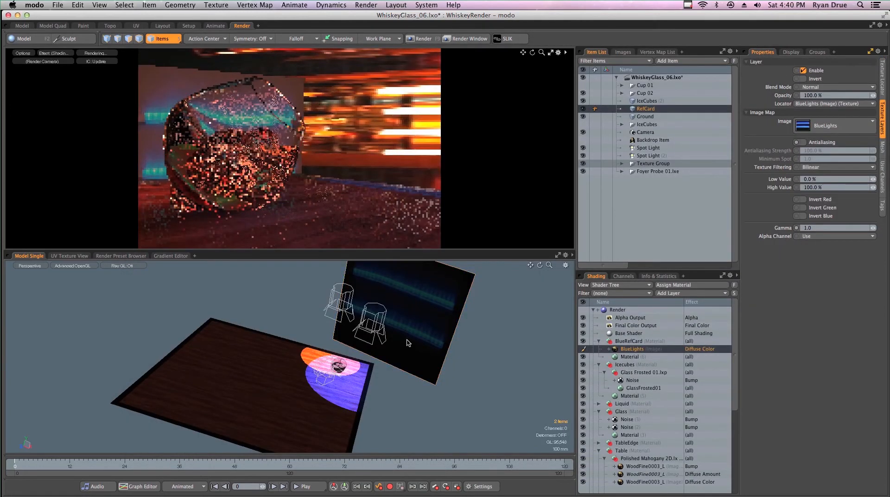
# Reposition the RefCard behind the glass at about 210 mm in X and 188 mm in Y
pyautogui.press('y')
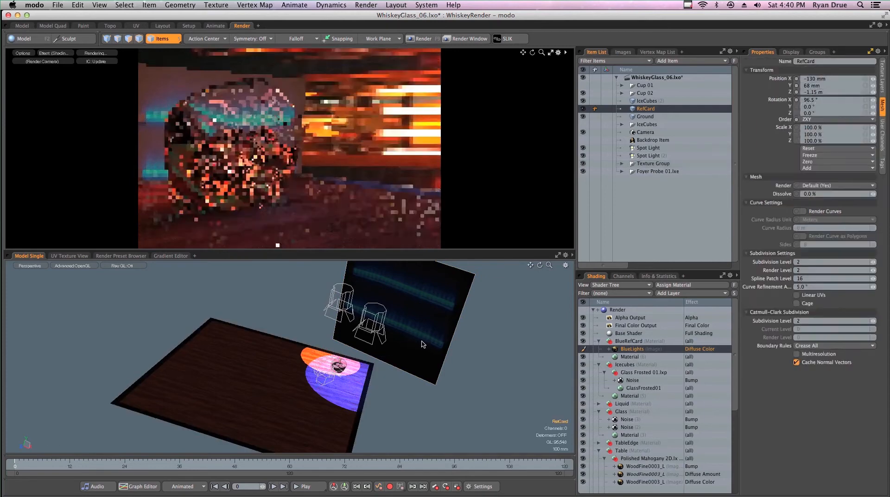
pyautogui.press('Escape')
pyautogui.click(425, 346)
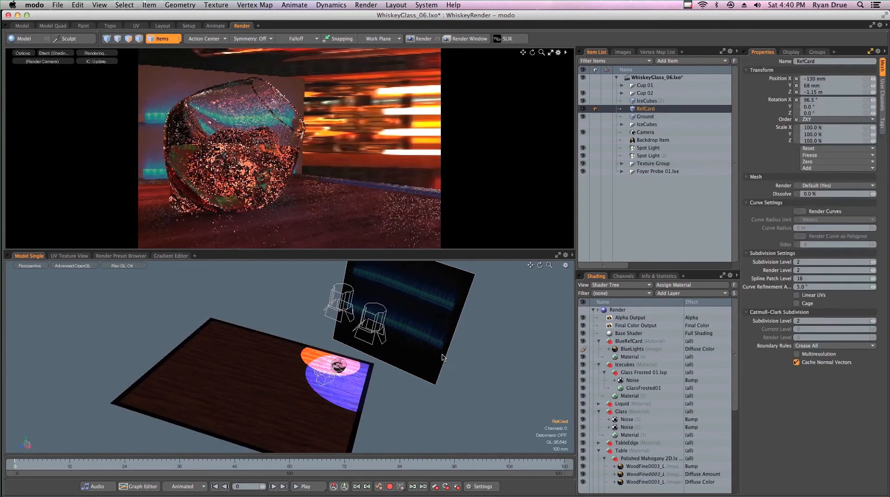
pyautogui.moveTo(425, 325); pyautogui.dragTo(468, 336)
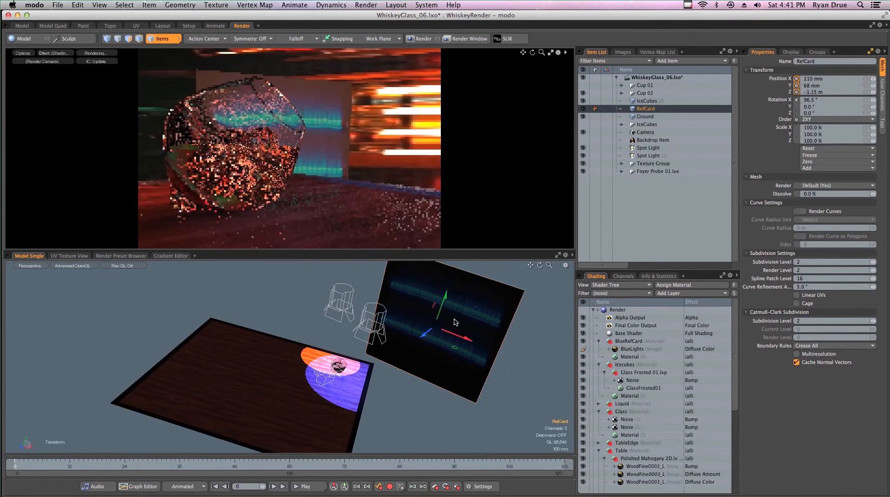
pyautogui.moveTo(443, 306); pyautogui.dragTo(449, 286)
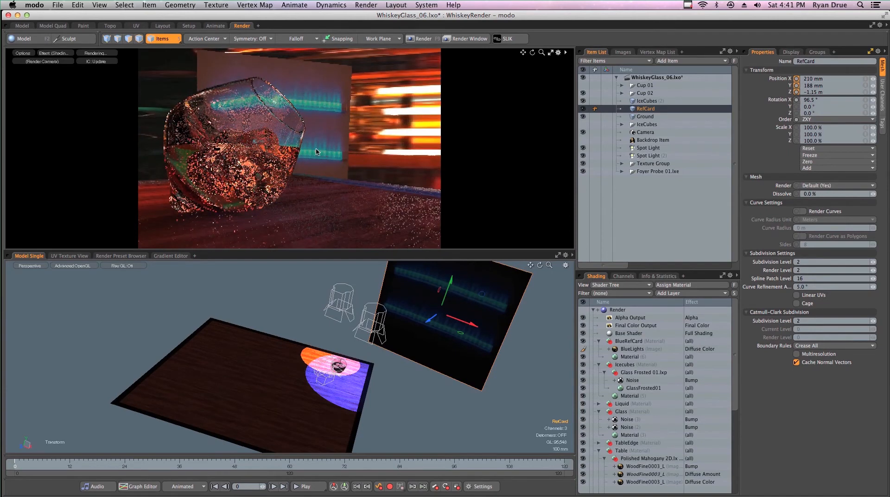
# Create an instance of the BlueLights image layer in the BlueRefCard group and set its effect to Luminous Color
pyautogui.click(641, 350)
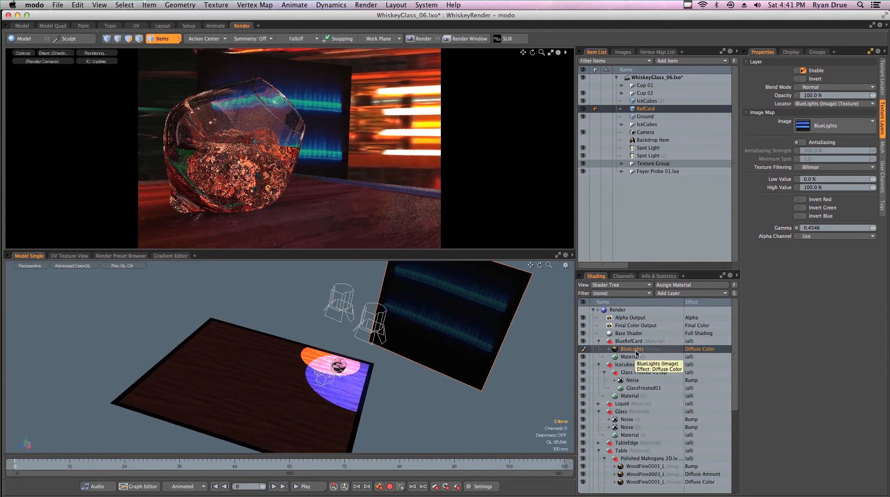
pyautogui.rightClick(638, 353)
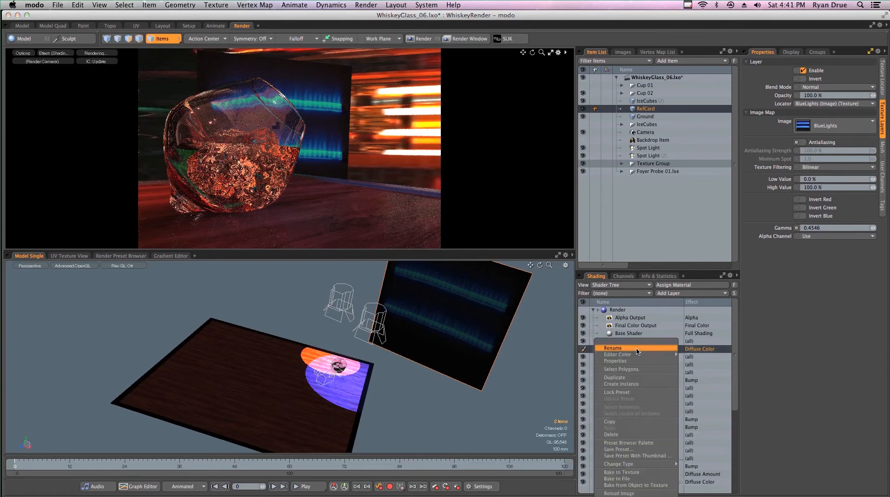
pyautogui.click(624, 384)
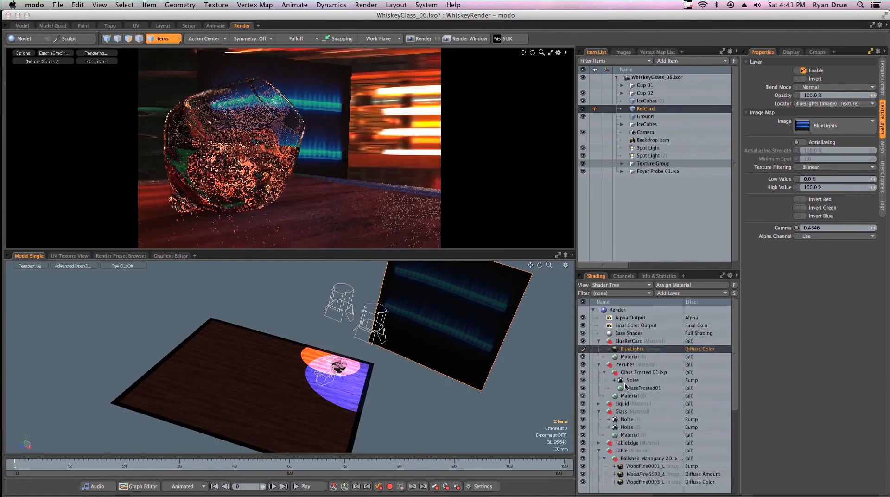
pyautogui.click(696, 352)
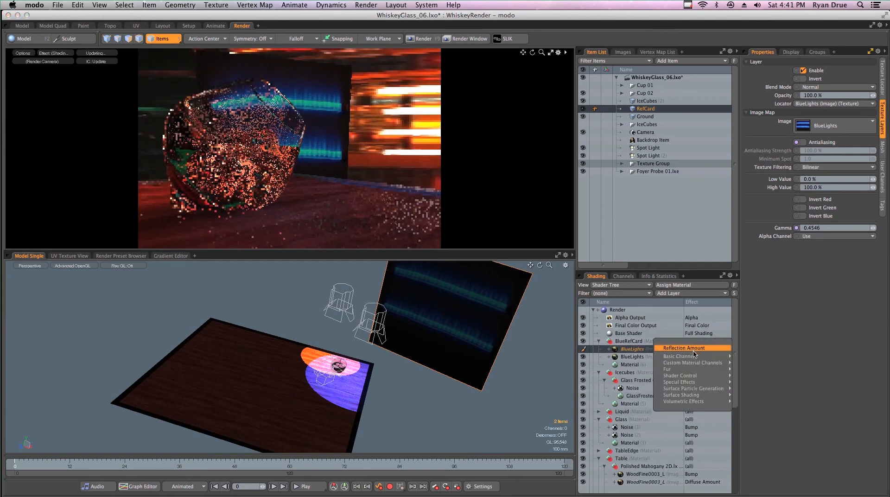
pyautogui.moveTo(692, 354)
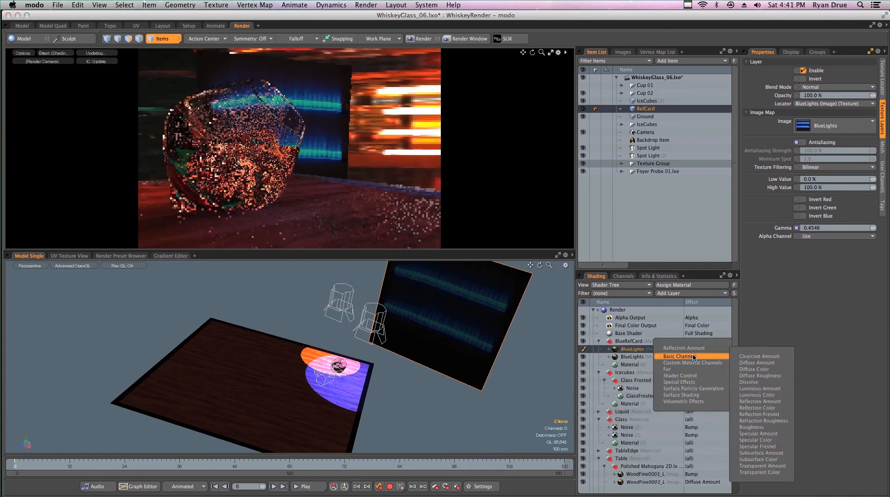
pyautogui.click(768, 395)
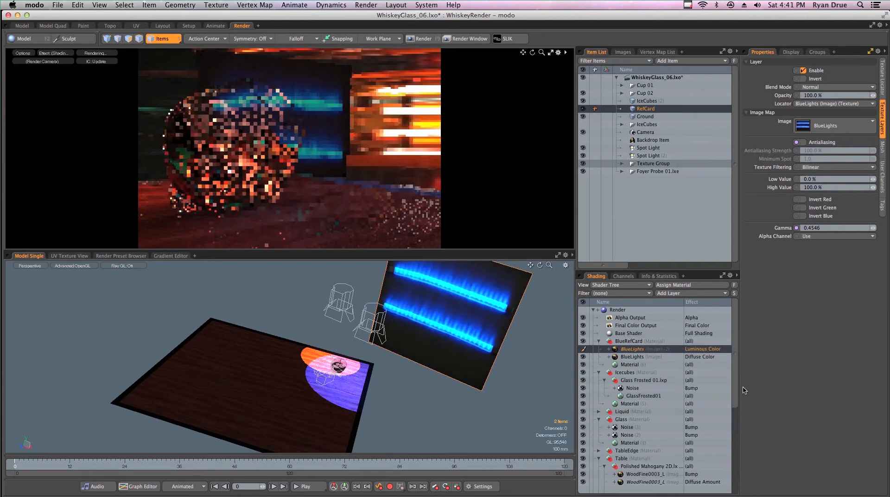
# Create a second instance of the Diffuse Color BlueLights layer and set its effect to Luminous Amount
pyautogui.click(643, 358)
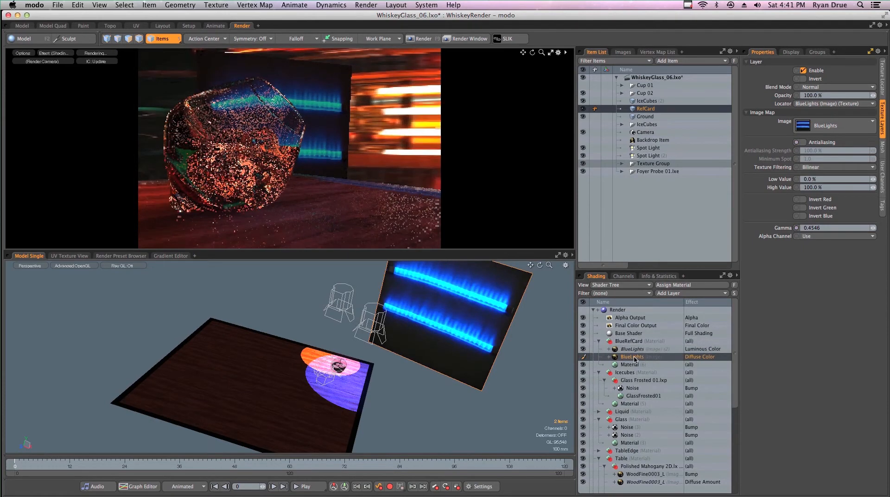
pyautogui.rightClick(635, 358)
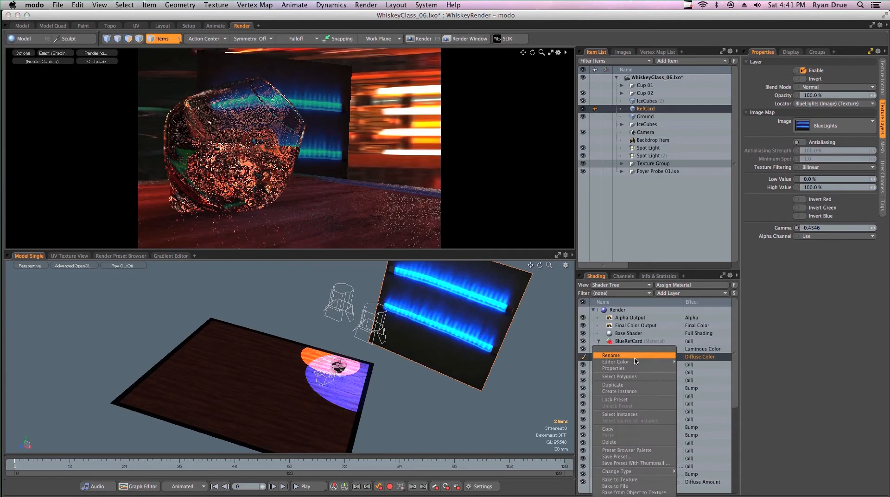
pyautogui.click(626, 392)
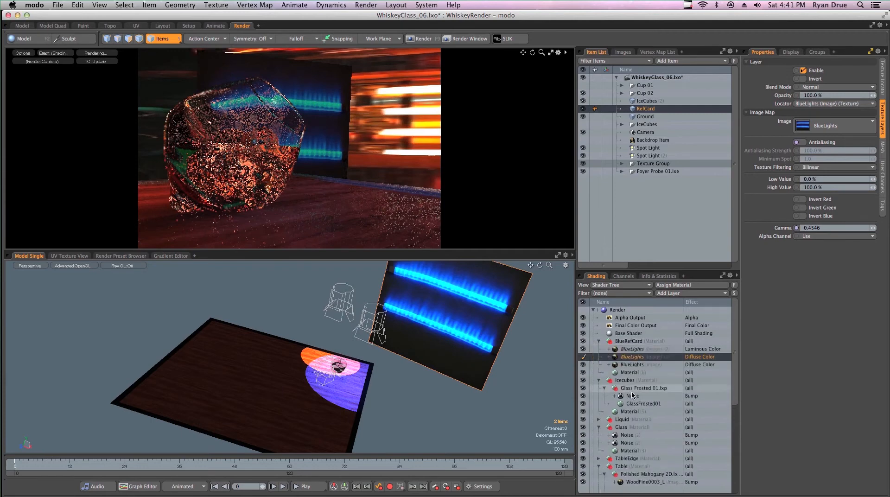
pyautogui.click(693, 359)
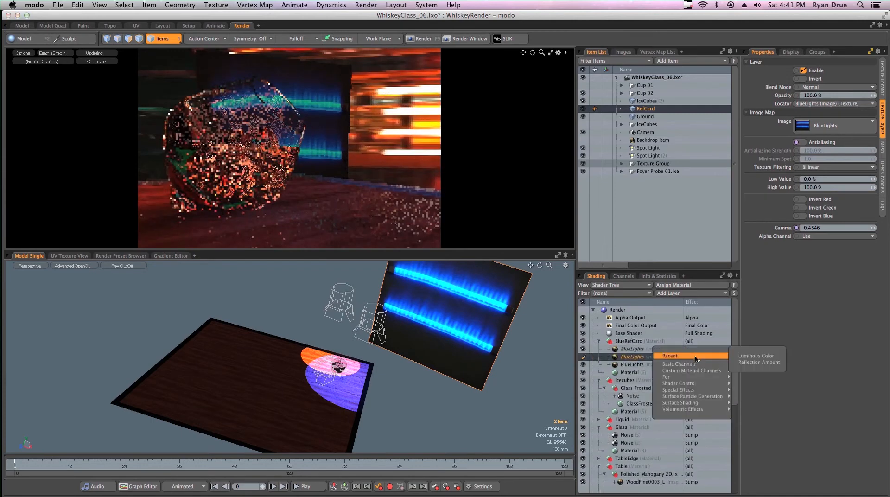
pyautogui.moveTo(694, 365)
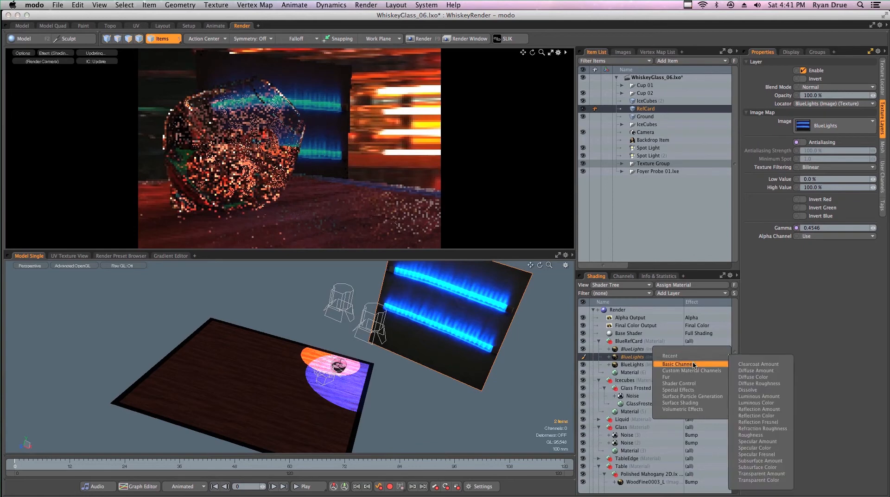
pyautogui.click(751, 397)
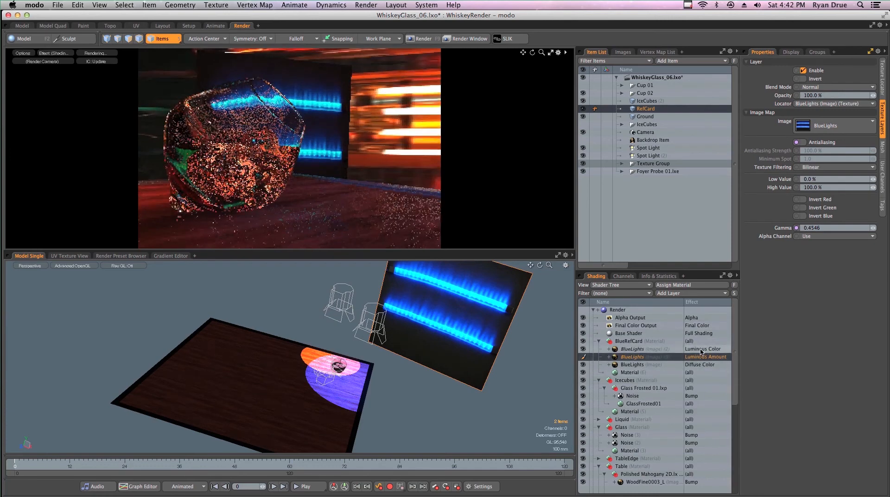
# Set the BlueRefCard material's Transparent Amount to 100%
pyautogui.click(630, 372)
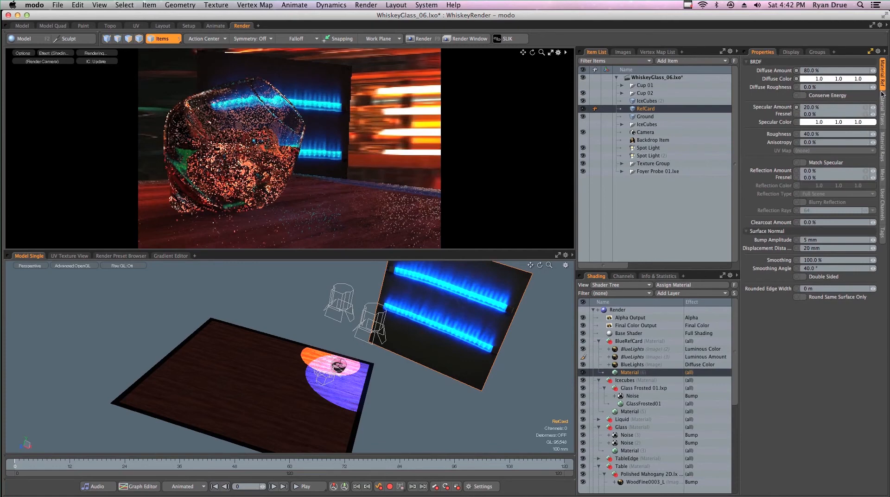
pyautogui.click(882, 110)
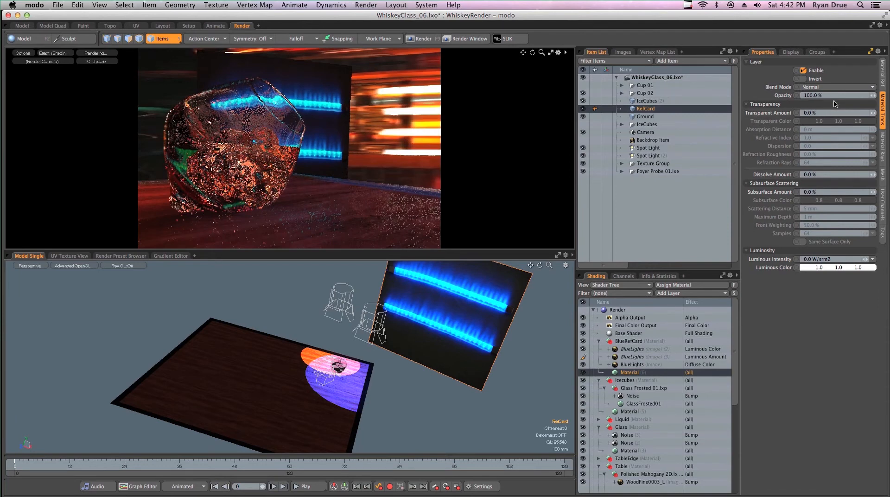
pyautogui.click(823, 114)
pyautogui.write('100')
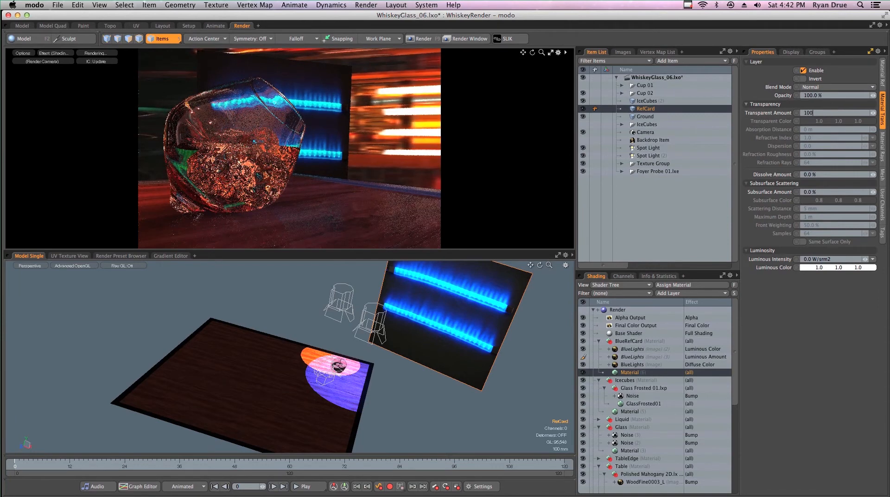
pyautogui.press('Return')
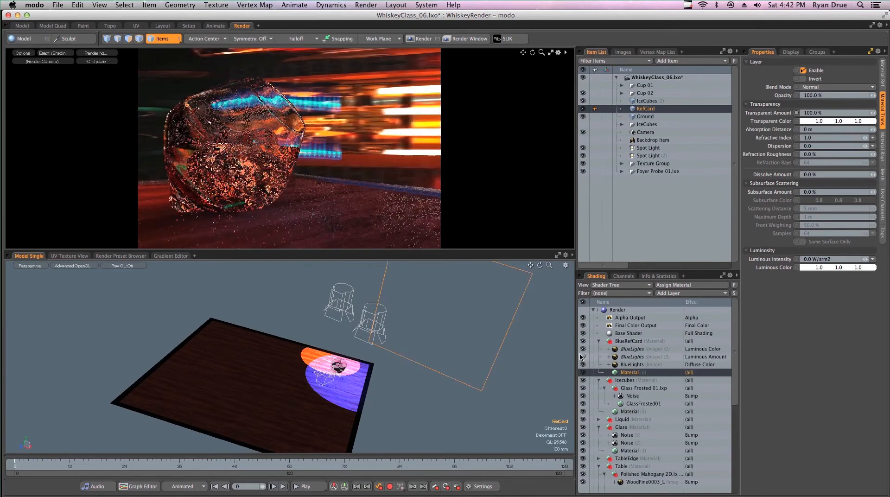
# Toggle the luminous BlueLights layers' visibility to compare their contributions in the render, and view the Luminous Amount layer's source image
pyautogui.click(584, 357)
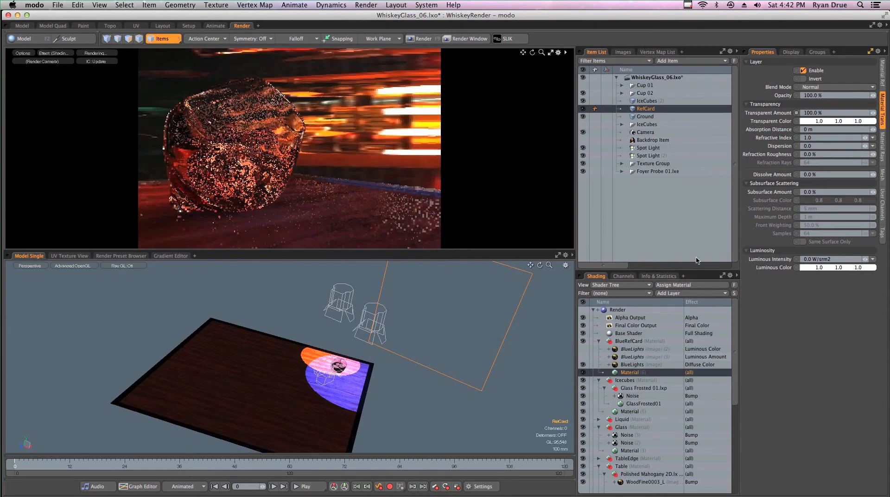
pyautogui.click(584, 360)
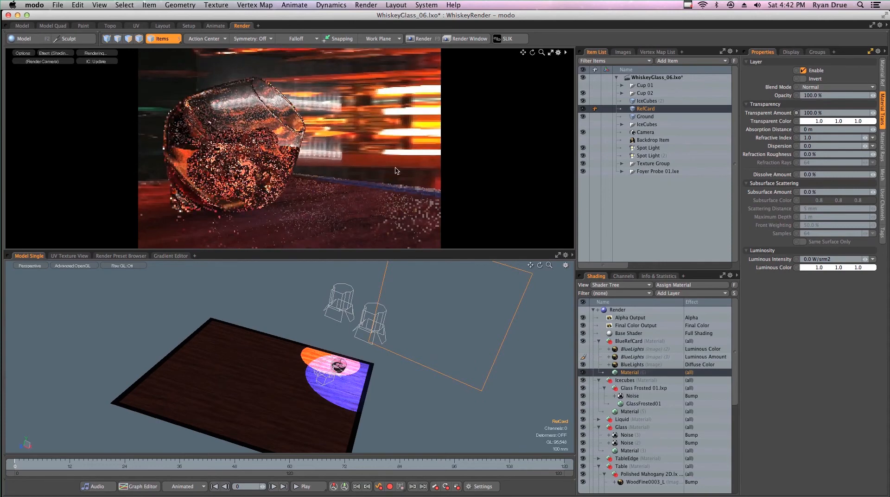
pyautogui.click(644, 358)
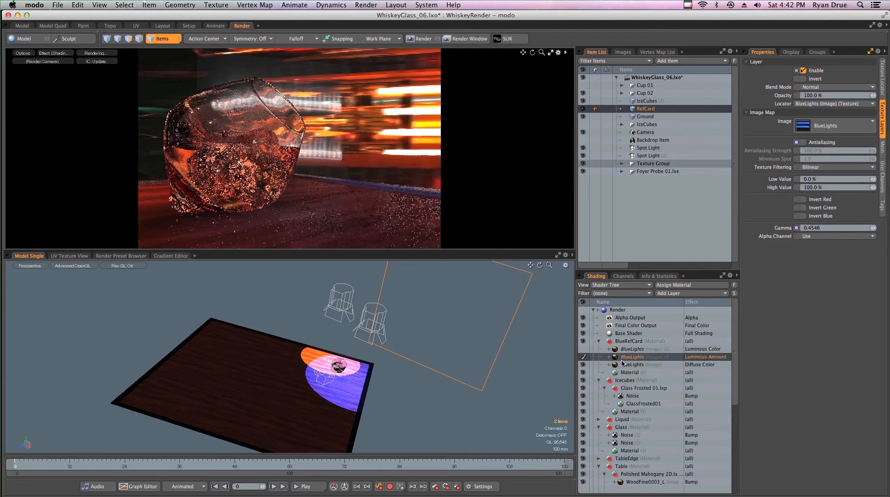
pyautogui.doubleClick(631, 359)
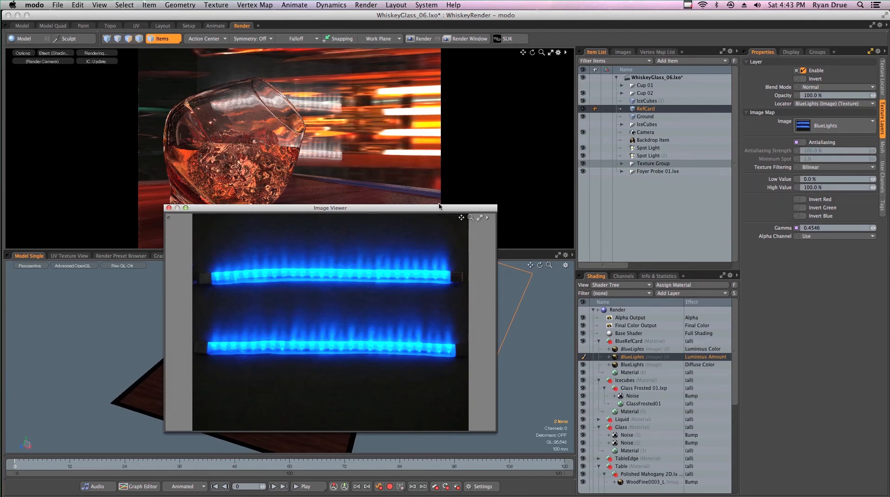
# Set the High Value of the Luminous Amount BlueLights layer to 150%
pyautogui.click(831, 186)
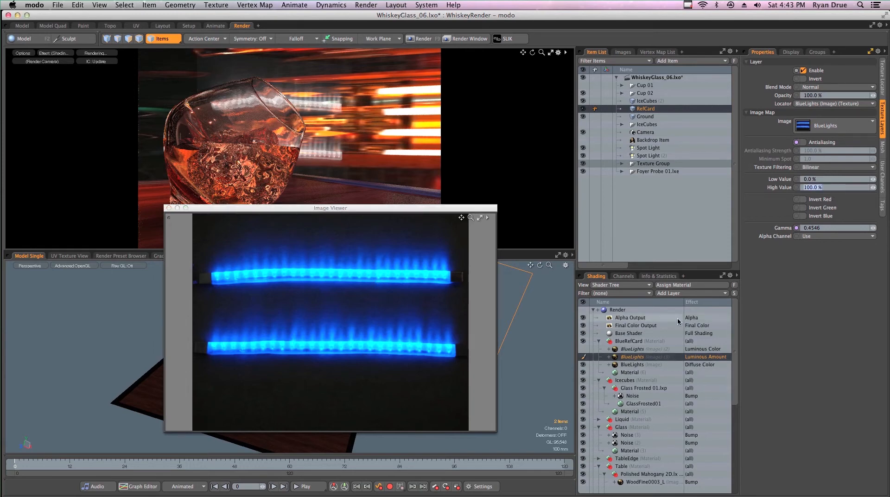
pyautogui.write('15')
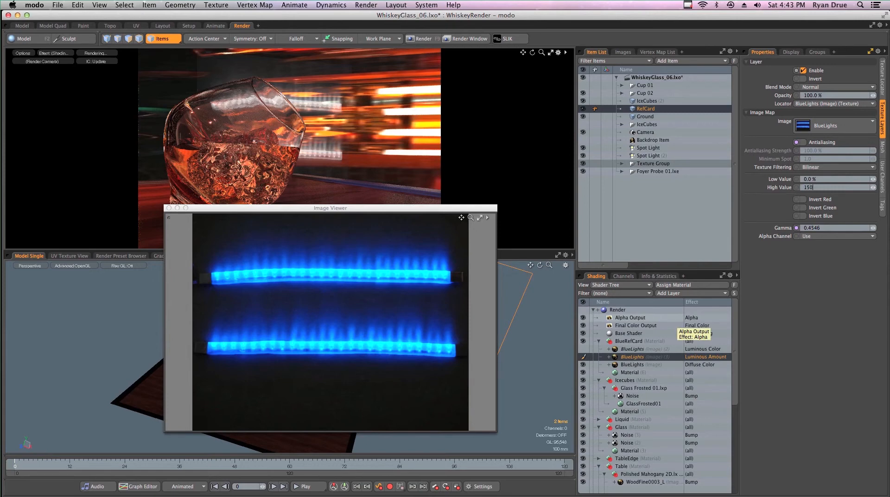
pyautogui.write('0')
pyautogui.press('Return')
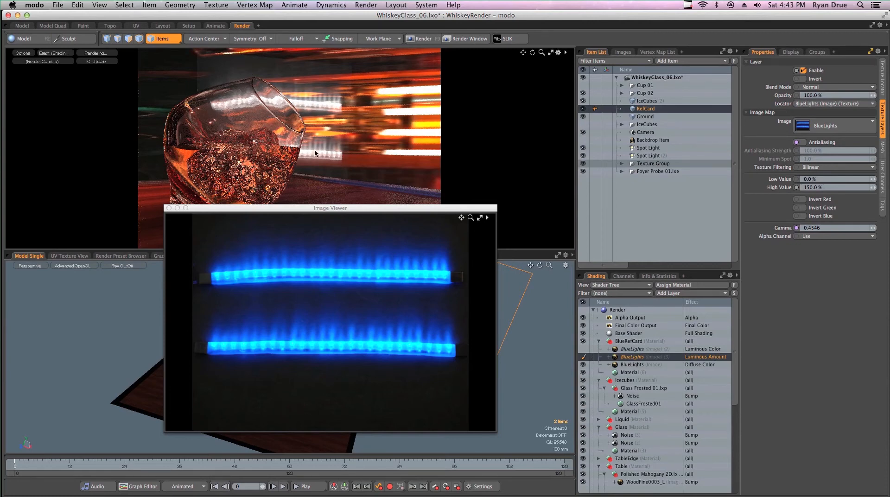
# Turn the Luminous Color BlueLights layer back on and close the image viewer
pyautogui.click(584, 350)
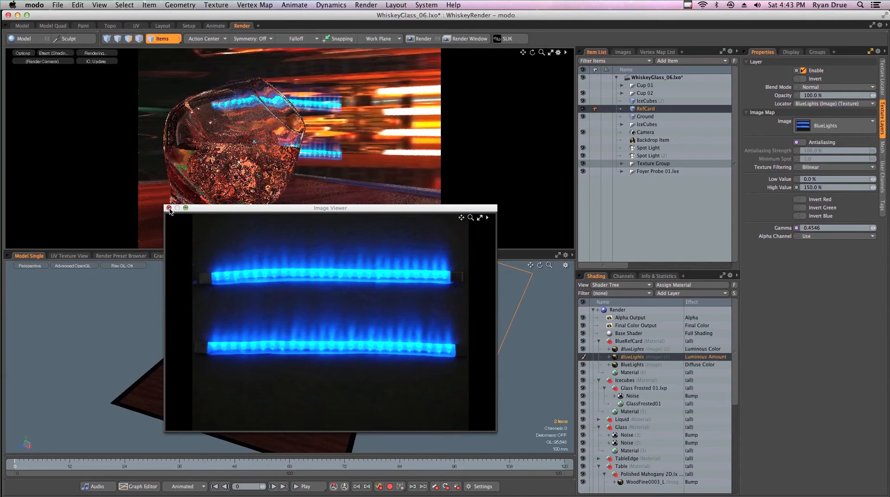
pyautogui.click(169, 209)
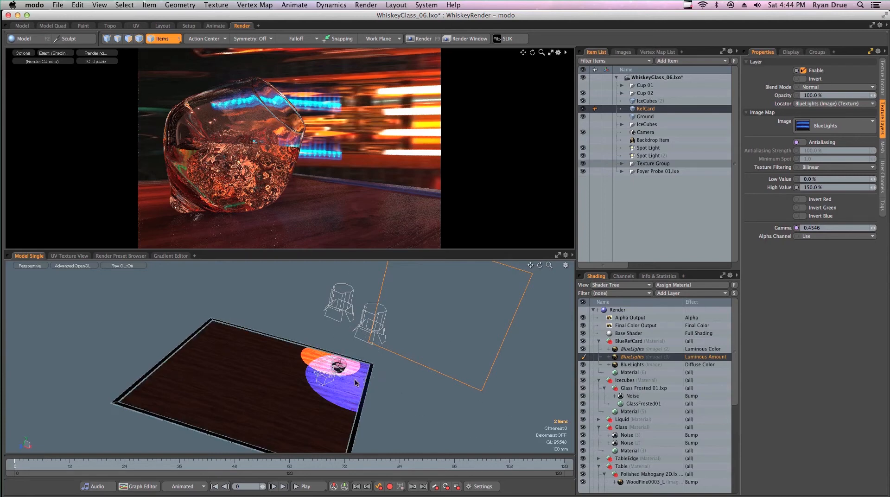
pyautogui.scroll(6, 355, 379)
pyautogui.keyDown('alt'); pyautogui.moveTo(362, 381); pyautogui.dragTo(315, 324); pyautogui.keyUp('alt')
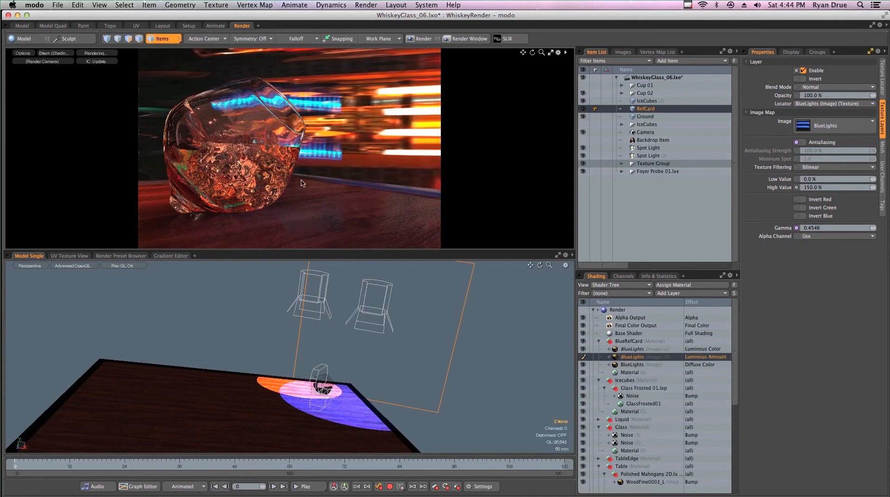
# Bring up the Base Shader's visibility options and save the scene
pyautogui.click(620, 334)
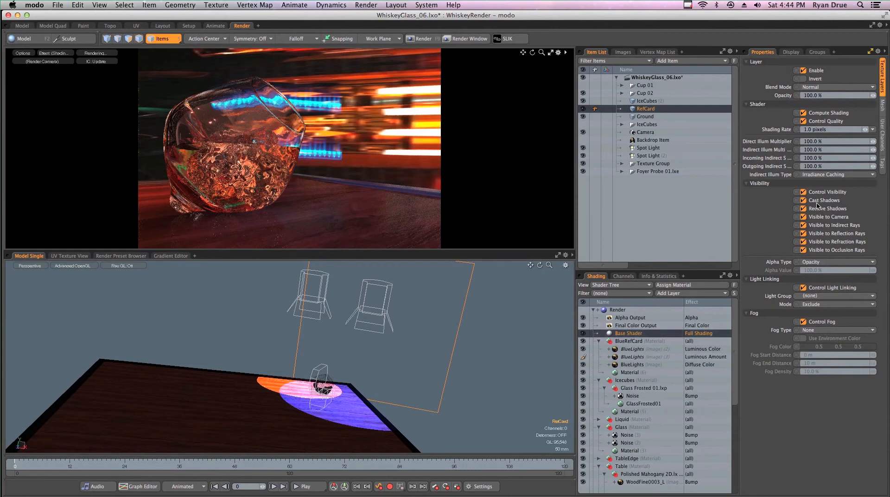
pyautogui.press('super+s')
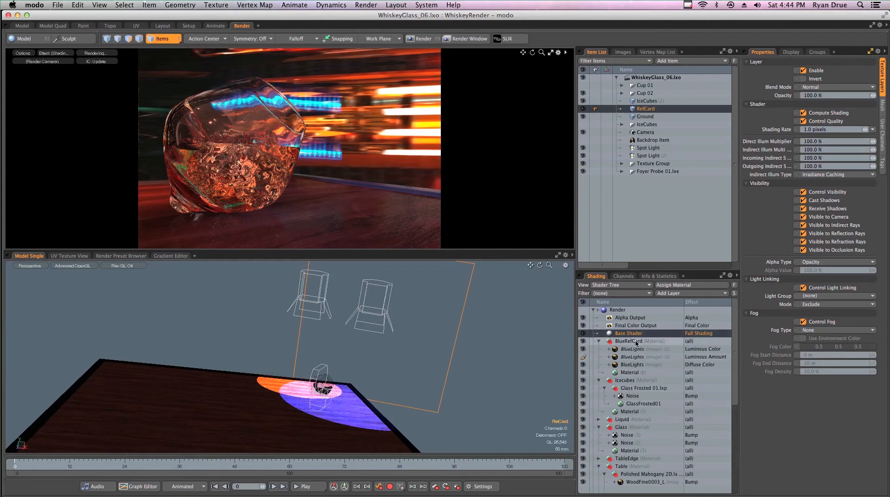
# Try adding a new Shader layer to the shader tree, and undo the addition
pyautogui.click(667, 295)
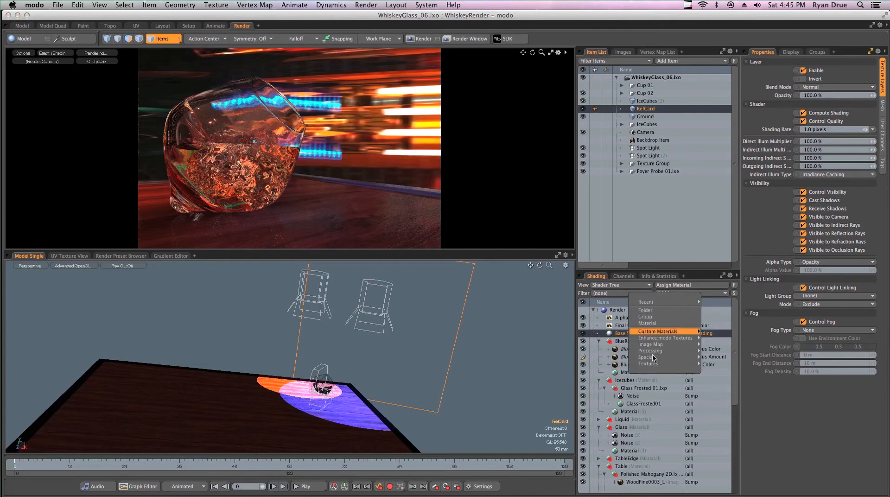
pyautogui.moveTo(654, 358)
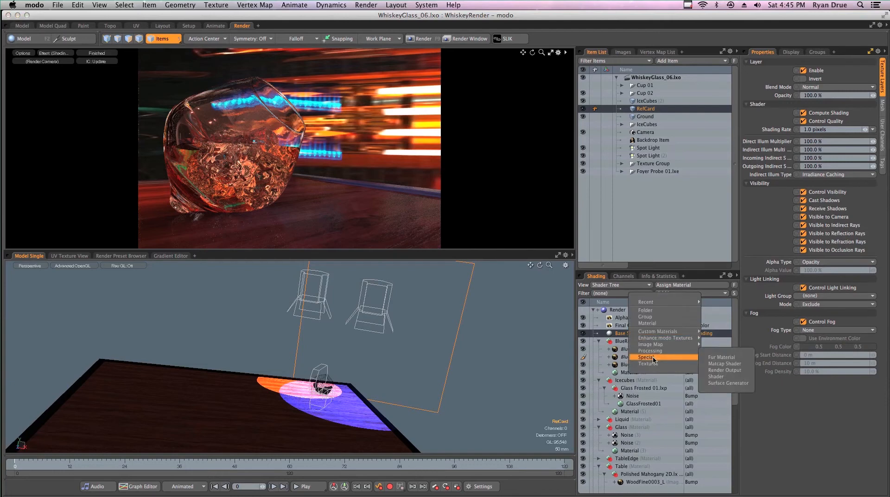
pyautogui.click(717, 377)
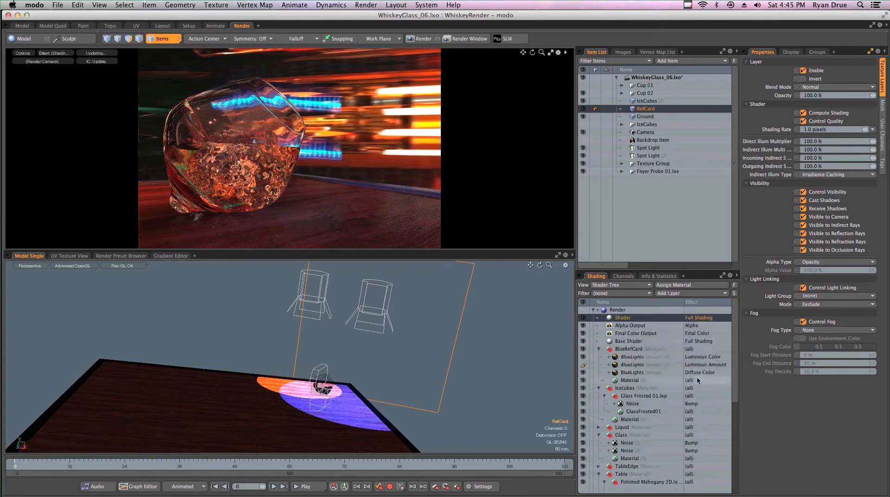
pyautogui.press('super+s')
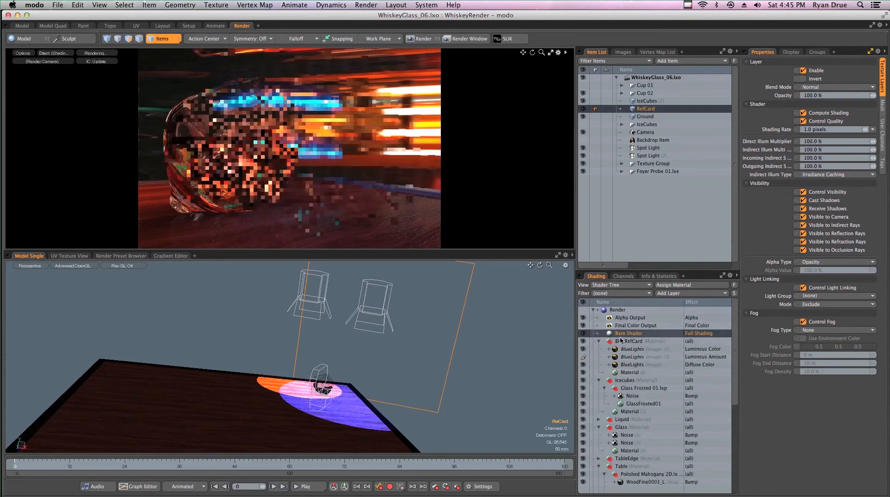
# Duplicate the Base Shader and place the copy at the top of the BlueRefCard material group
pyautogui.rightClick(619, 334)
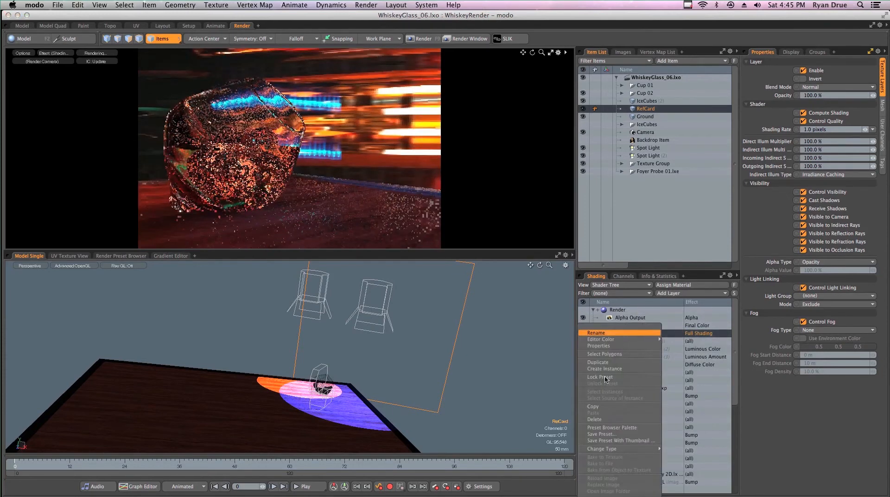
pyautogui.click(600, 362)
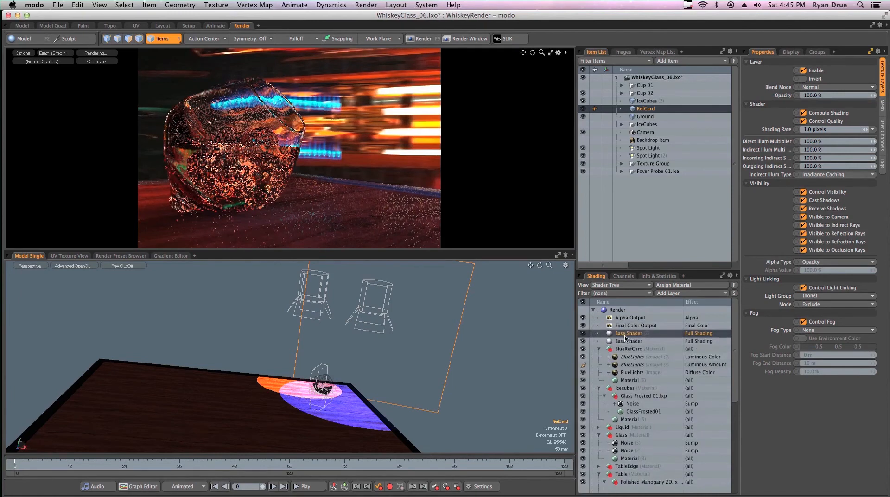
pyautogui.moveTo(624, 334); pyautogui.dragTo(627, 352)
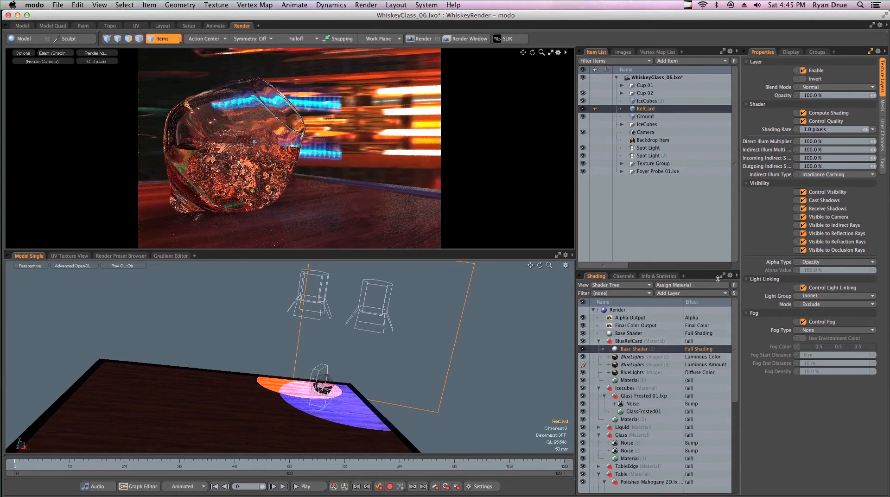
# Turn off Visible to Camera on the BlueRefCard group's Base Shader copy, and select the main Base Shader for comparison
pyautogui.click(805, 217)
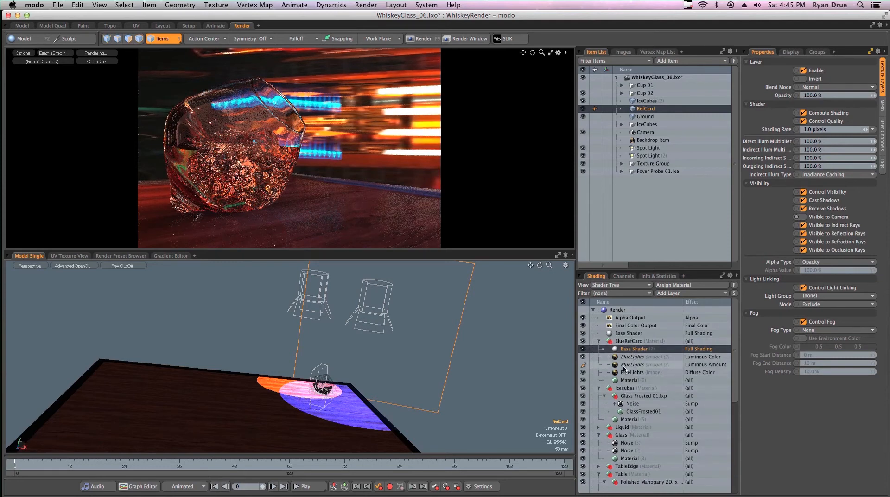
pyautogui.click(614, 334)
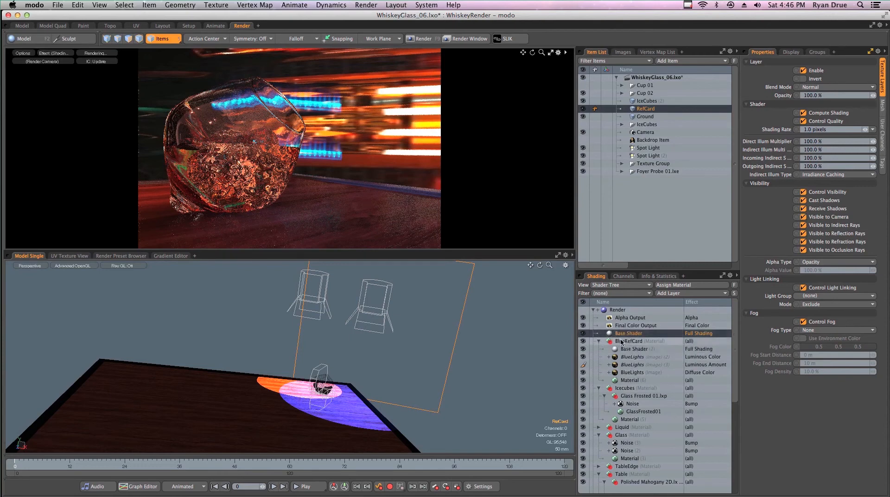
# Collapse the BlueRefCard, Icecubes, Glass, TableEdge and Table material groups in the shader tree
pyautogui.click(599, 341)
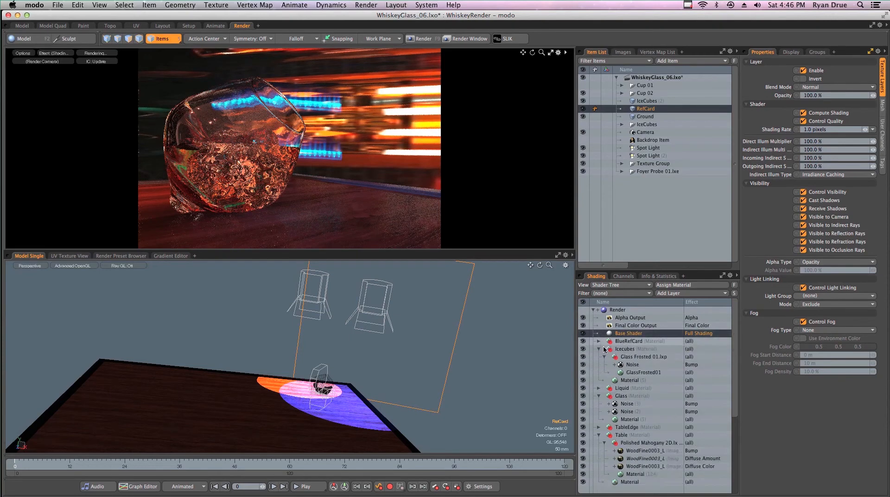
pyautogui.click(598, 349)
pyautogui.click(599, 365)
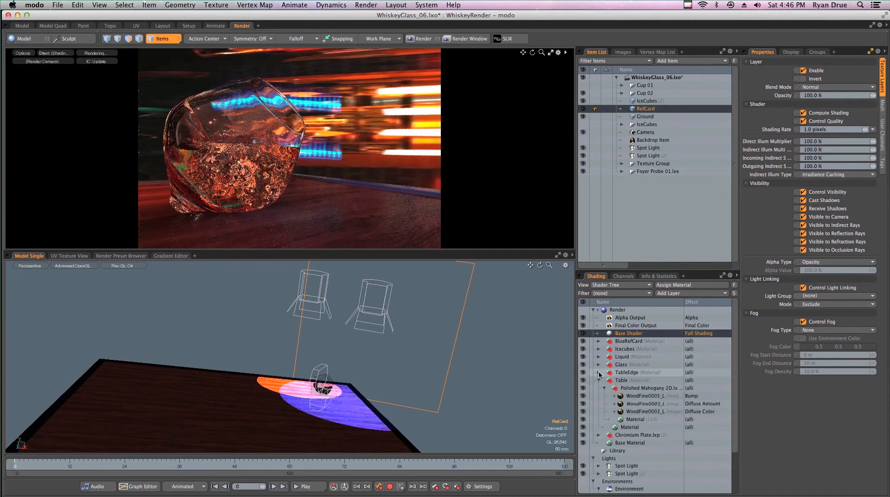
pyautogui.click(599, 372)
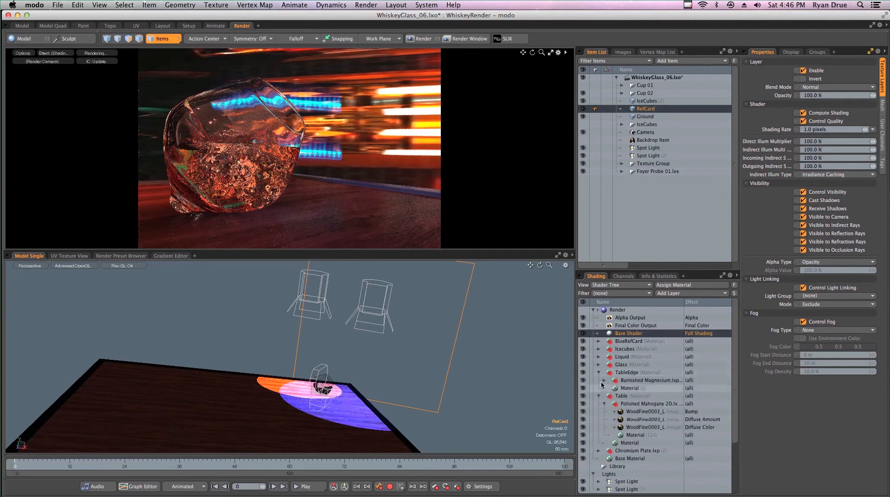
pyautogui.click(598, 373)
pyautogui.click(599, 380)
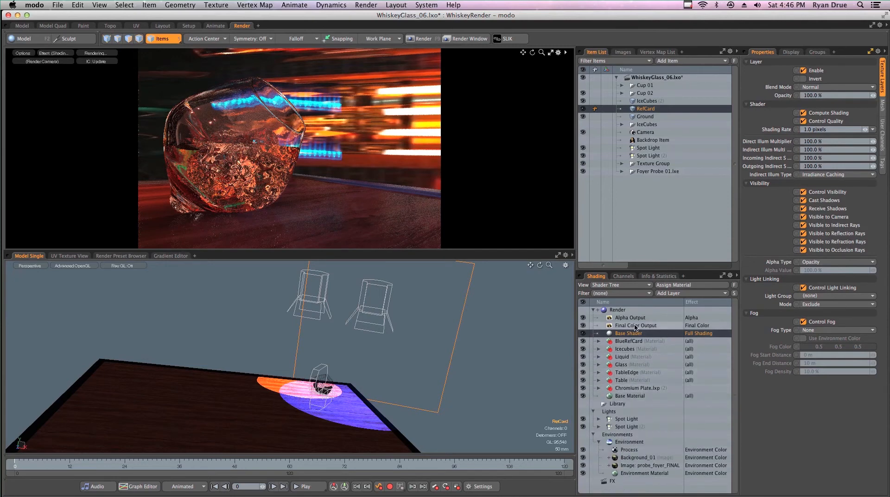
# Expand the BlueRefCard material group and move it above the main Base Shader in the shader tree
pyautogui.click(599, 342)
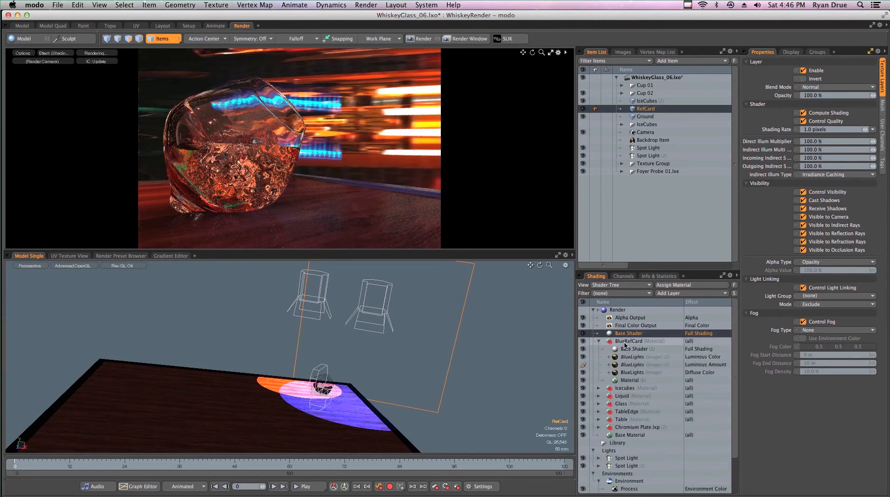
pyautogui.click(627, 342)
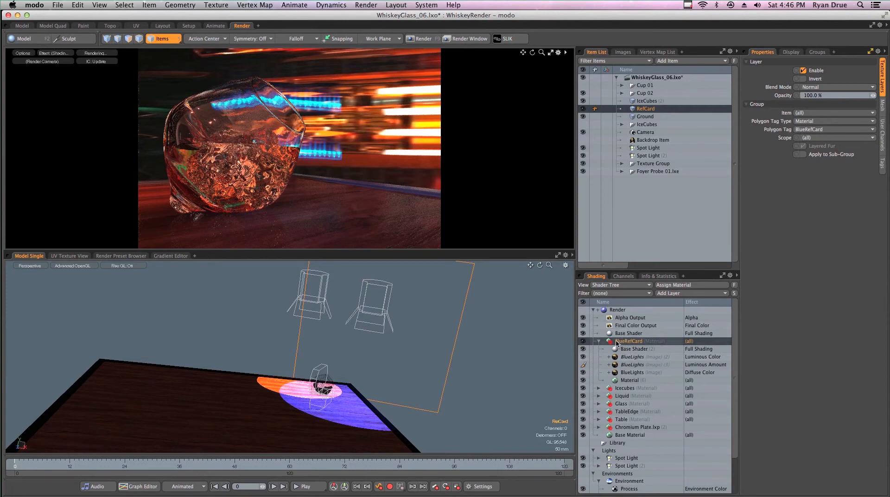
pyautogui.moveTo(616, 341); pyautogui.dragTo(620, 335)
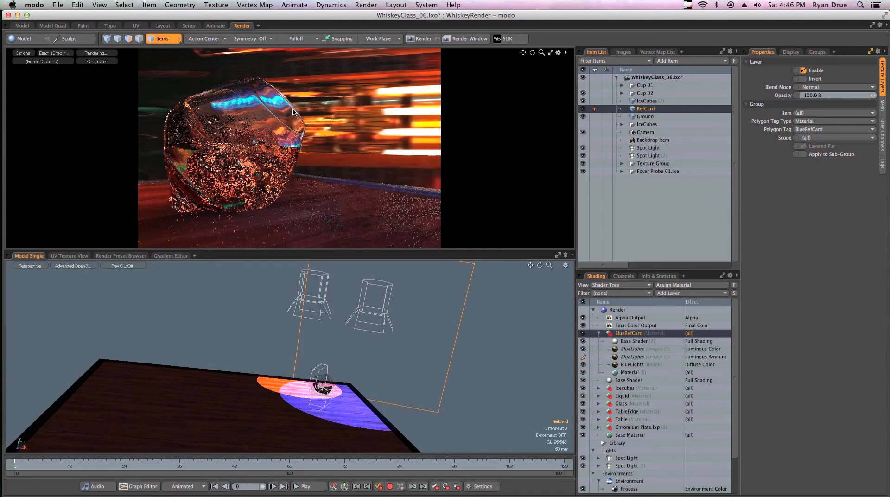
# Turn off shadow casting and receiving, and visibility to camera, refraction rays and occlusion rays, on the BlueRefCard group's Base Shader
pyautogui.moveTo(628, 334)
pyautogui.mouseDown()
pyautogui.moveTo(628, 386)
pyautogui.moveTo(624, 343)
pyautogui.mouseUp()
pyautogui.click(625, 343)
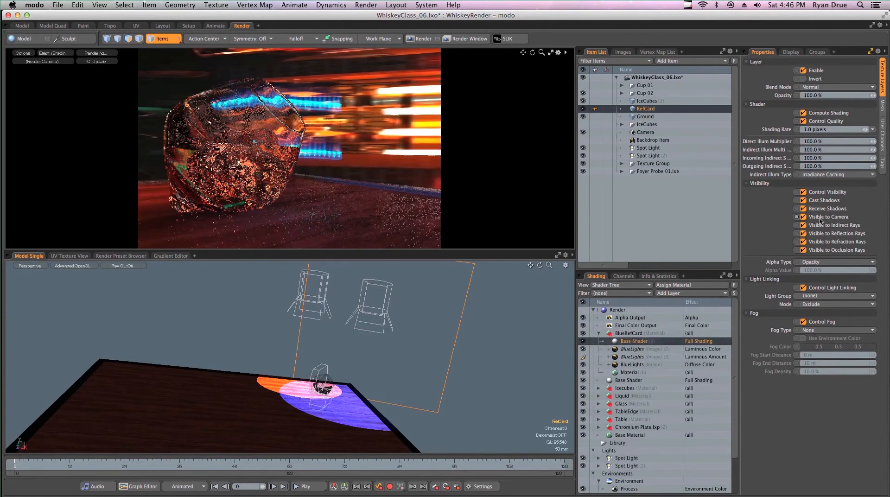
pyautogui.click(814, 202)
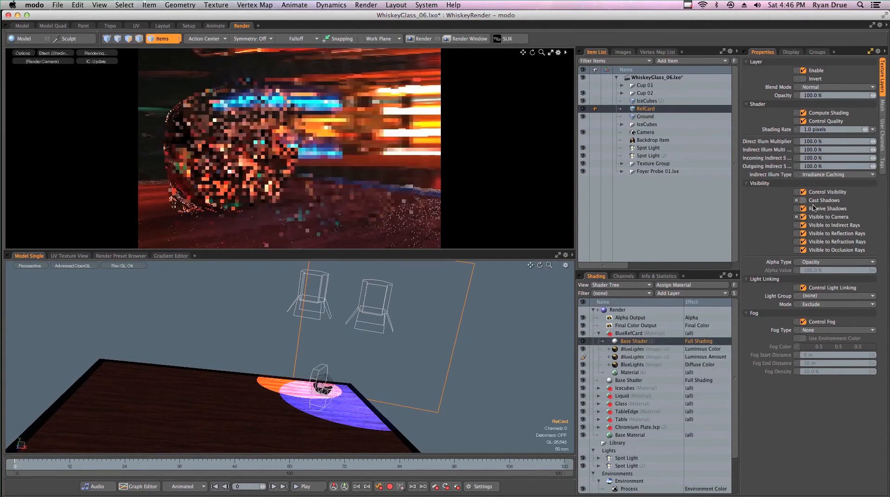
pyautogui.click(813, 208)
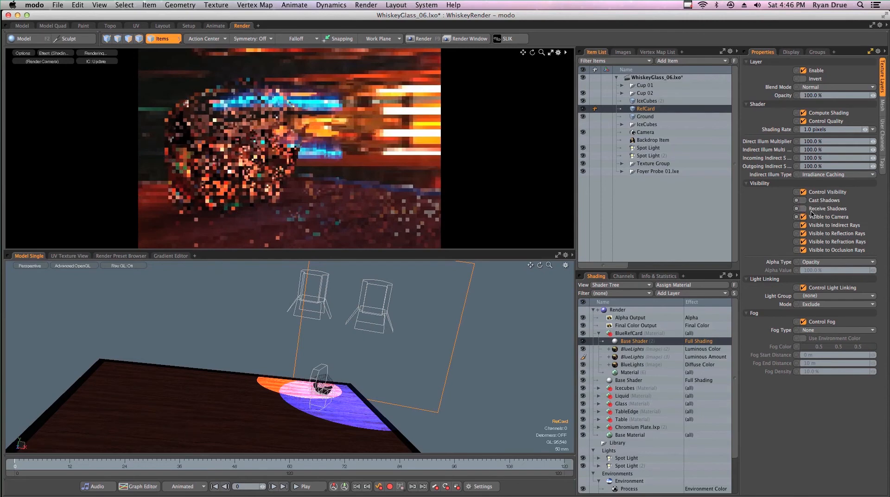
pyautogui.click(818, 217)
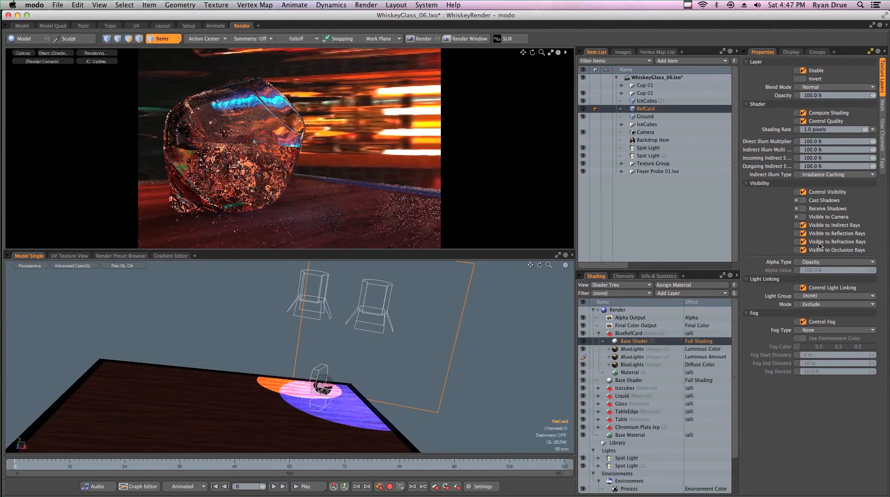
pyautogui.click(817, 243)
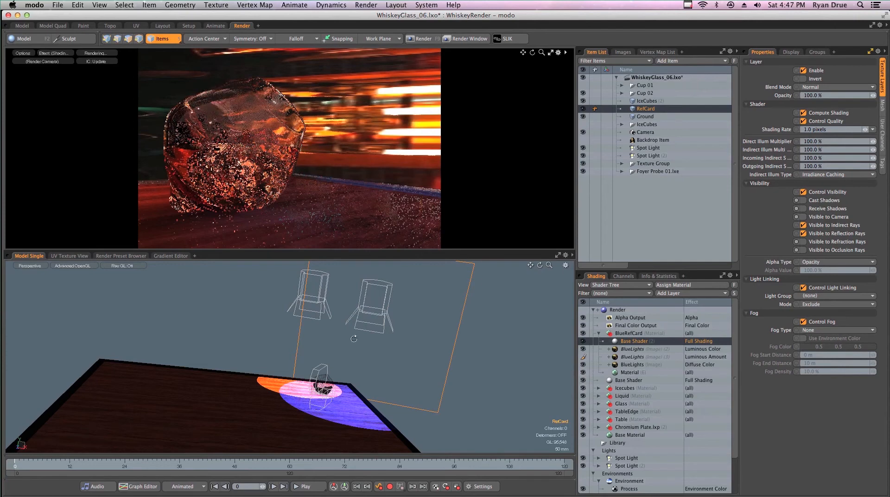
# Rotate the RefCard about its horizontal axis so that it tilts strongly away from upright
pyautogui.keyDown('alt'); pyautogui.moveTo(260, 347); pyautogui.dragTo(196, 367); pyautogui.keyUp('alt')
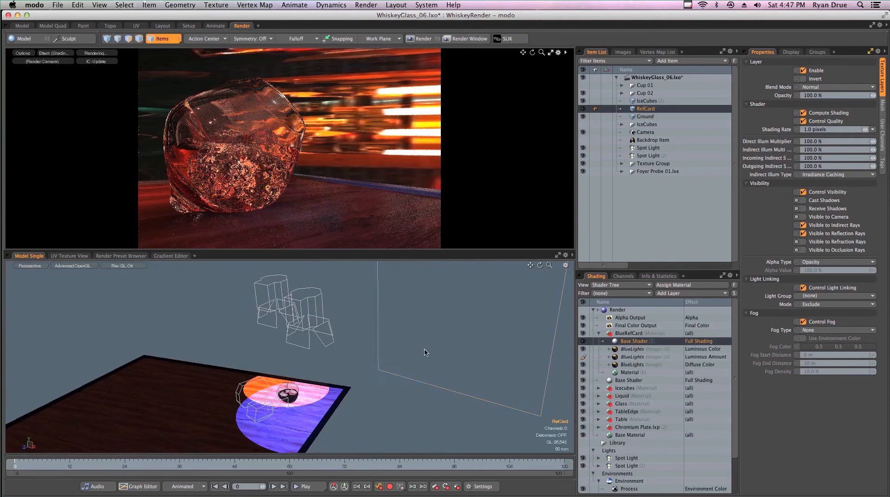
pyautogui.press('e')
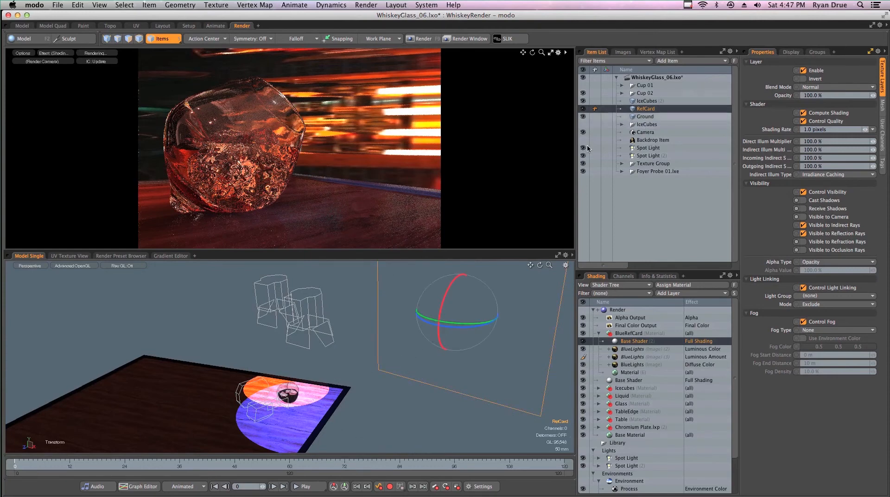
pyautogui.moveTo(446, 324); pyautogui.dragTo(485, 328)
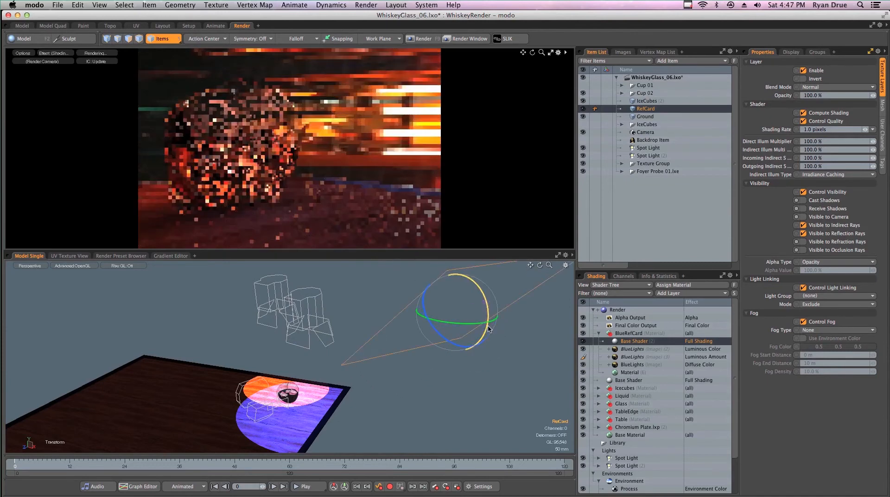
# Move the RefCard over the glass at the table's corner, keeping it tilted
pyautogui.press('w')
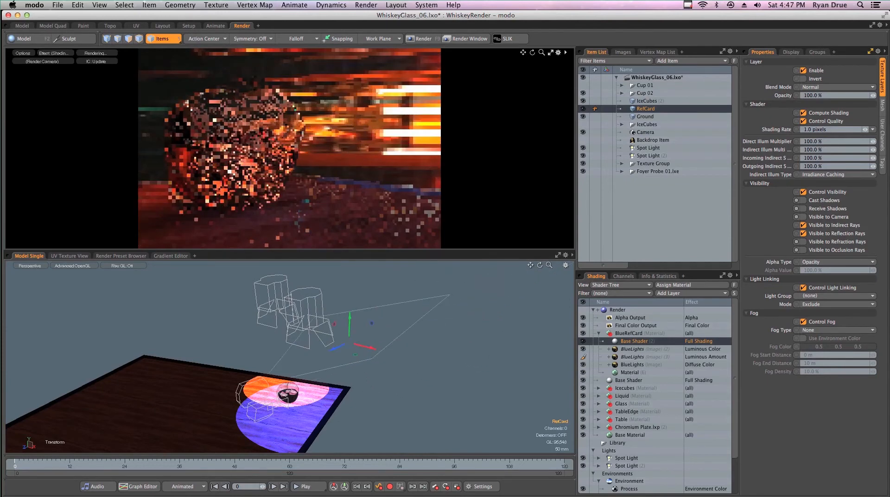
pyautogui.keyDown('alt'); pyautogui.moveTo(359, 407); pyautogui.dragTo(374, 390); pyautogui.keyUp('alt')
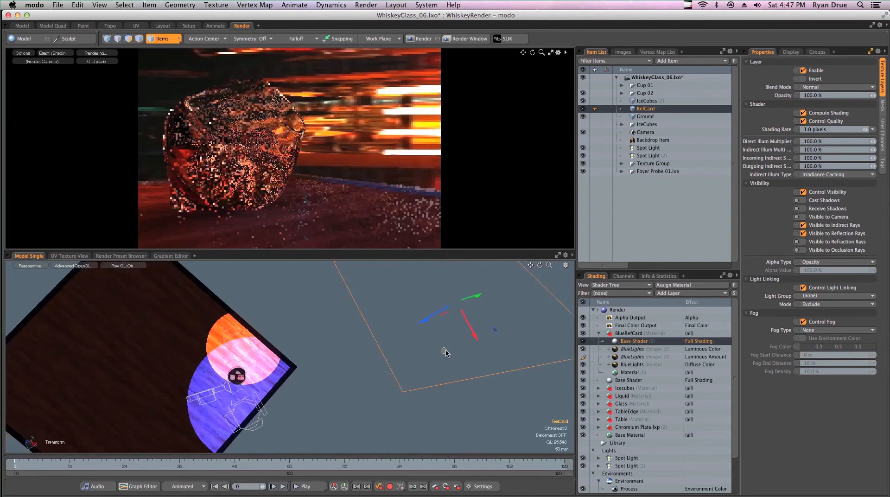
pyautogui.moveTo(444, 351); pyautogui.dragTo(234, 401)
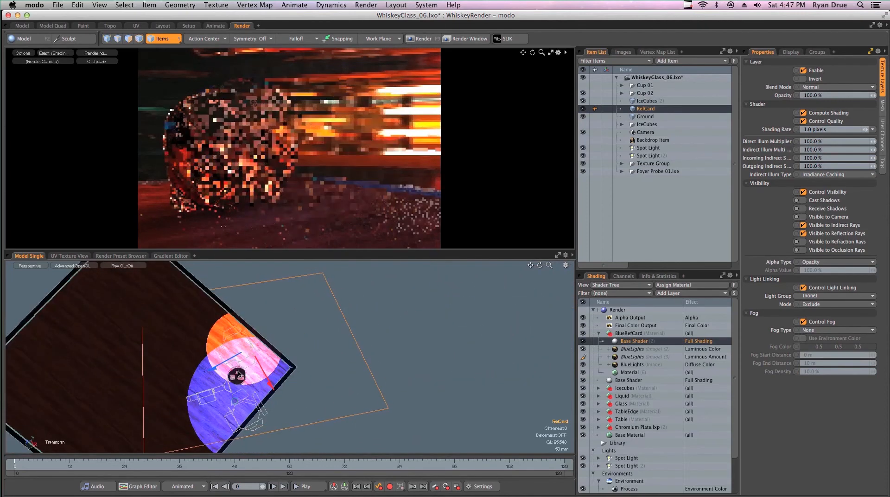
pyautogui.keyDown('alt'); pyautogui.moveTo(288, 388); pyautogui.dragTo(291, 331); pyautogui.keyUp('alt')
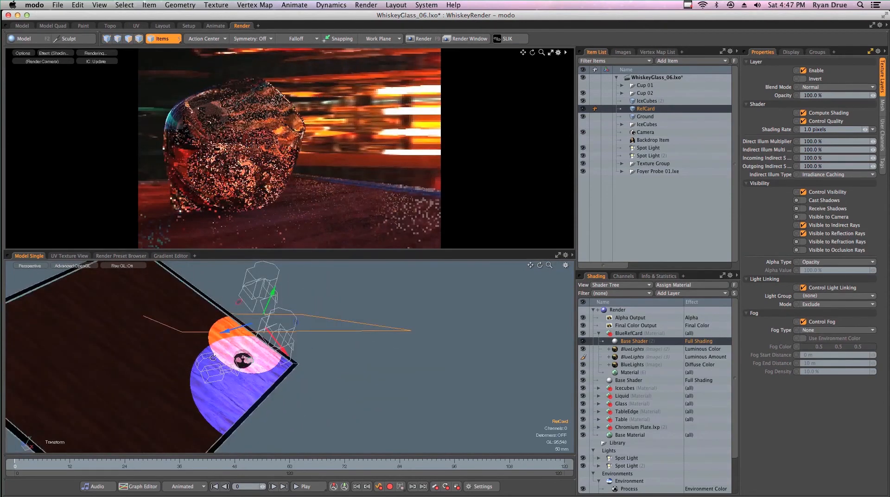
pyautogui.keyDown('alt'); pyautogui.moveTo(221, 385); pyautogui.dragTo(339, 364); pyautogui.keyUp('alt')
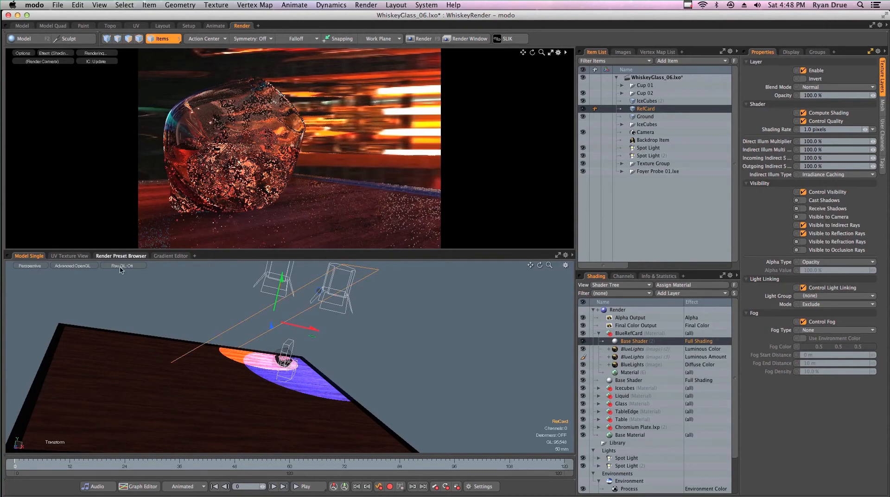
pyautogui.keyDown('alt'); pyautogui.moveTo(246, 268); pyautogui.dragTo(230, 289); pyautogui.keyUp('alt')
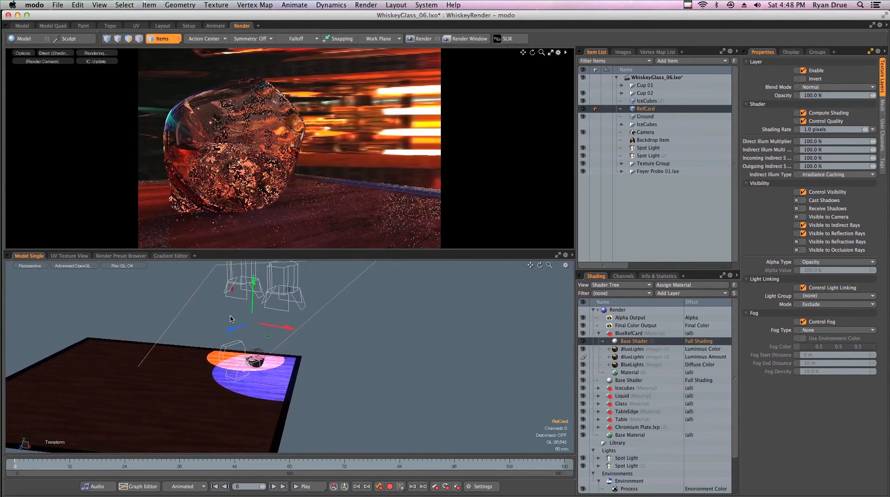
# Set the Transparent Amount of the BlueRefCard group's Material to 0%
pyautogui.click(630, 372)
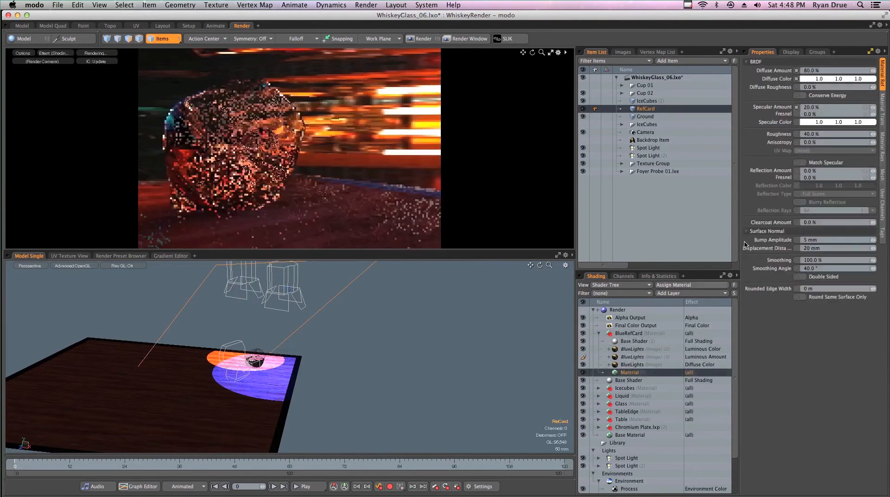
pyautogui.click(880, 120)
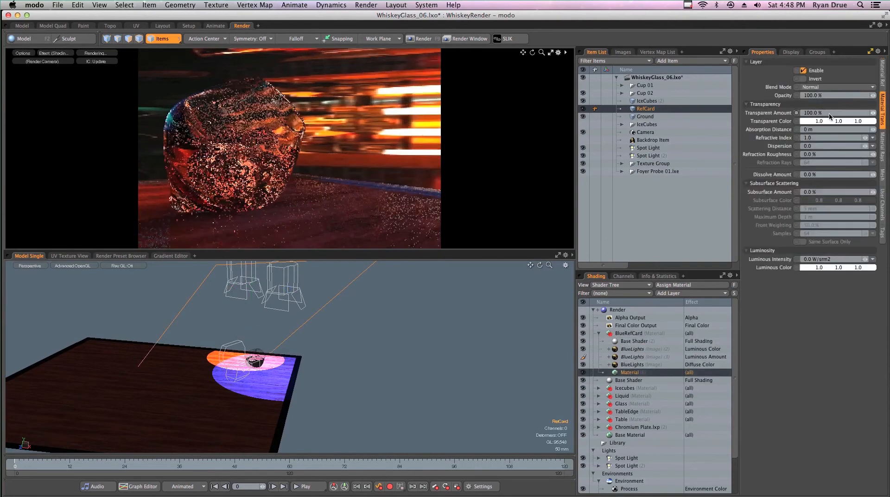
pyautogui.click(833, 111)
pyautogui.write('0')
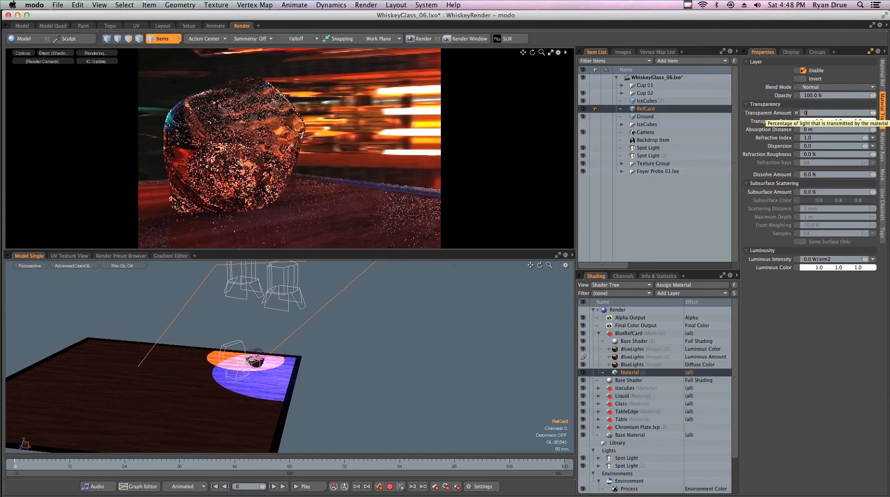
pyautogui.press('Return')
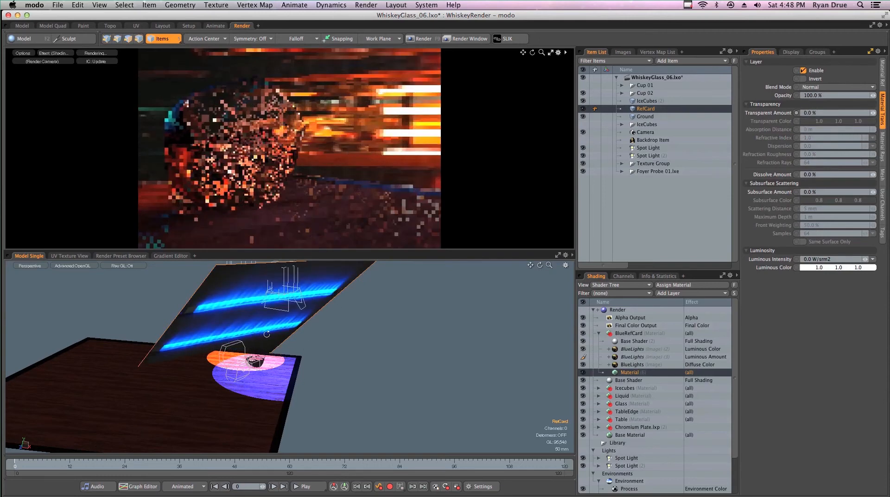
# Set the Action Center to Selection and scale the RefCard down to a much smaller panel over the glass
pyautogui.keyDown('alt'); pyautogui.moveTo(252, 345); pyautogui.dragTo(275, 307); pyautogui.keyUp('alt')
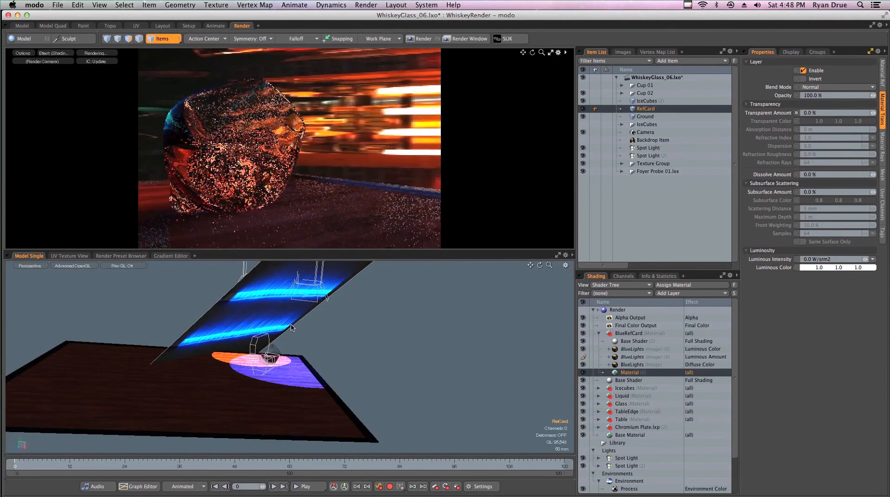
pyautogui.keyDown('alt'); pyautogui.moveTo(264, 334); pyautogui.dragTo(254, 313); pyautogui.keyUp('alt')
pyautogui.press('y')
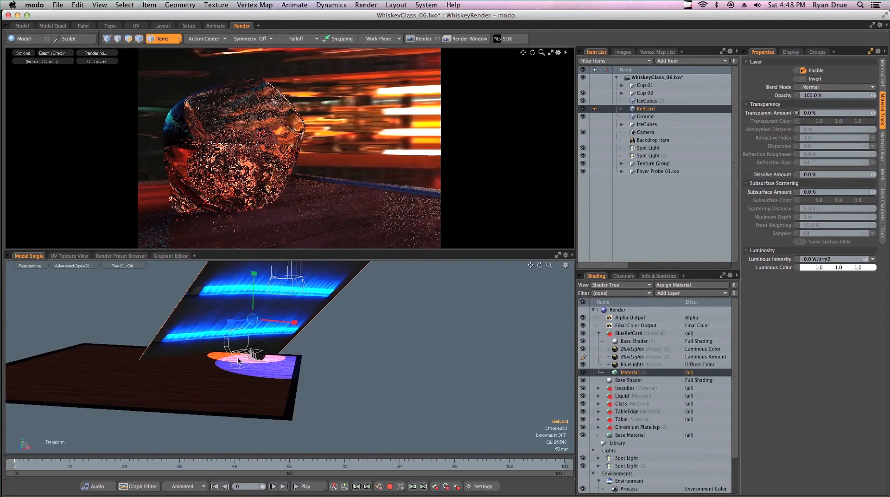
pyautogui.keyDown('alt'); pyautogui.moveTo(238, 361); pyautogui.dragTo(286, 307); pyautogui.keyUp('alt')
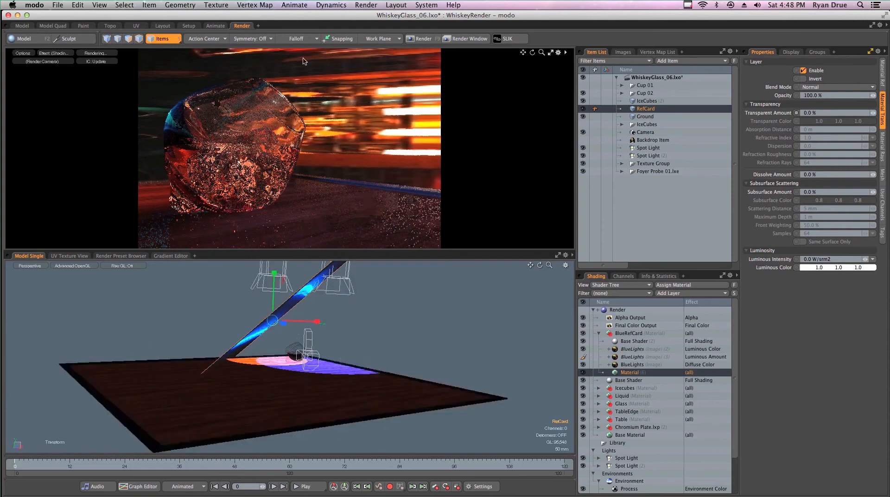
pyautogui.keyDown('alt'); pyautogui.keyDown('shift'); pyautogui.moveTo(306, 271); pyautogui.dragTo(254, 286); pyautogui.keyUp('shift'); pyautogui.keyUp('alt')
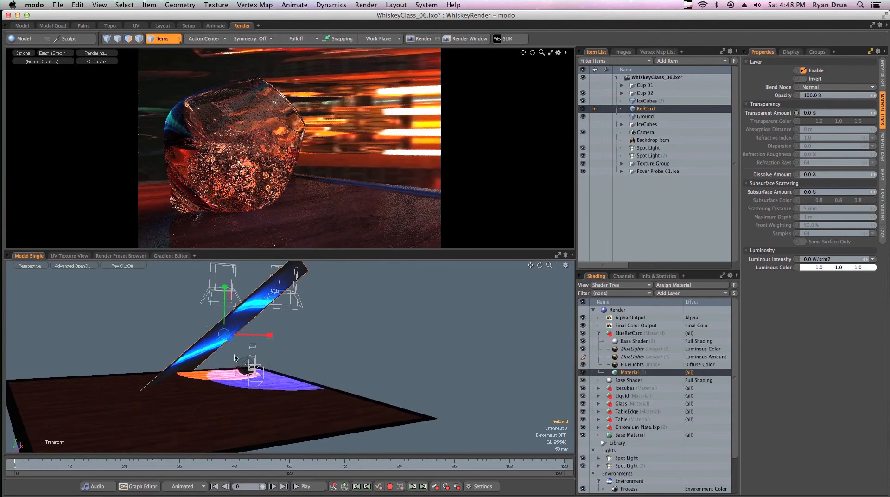
pyautogui.click(200, 39)
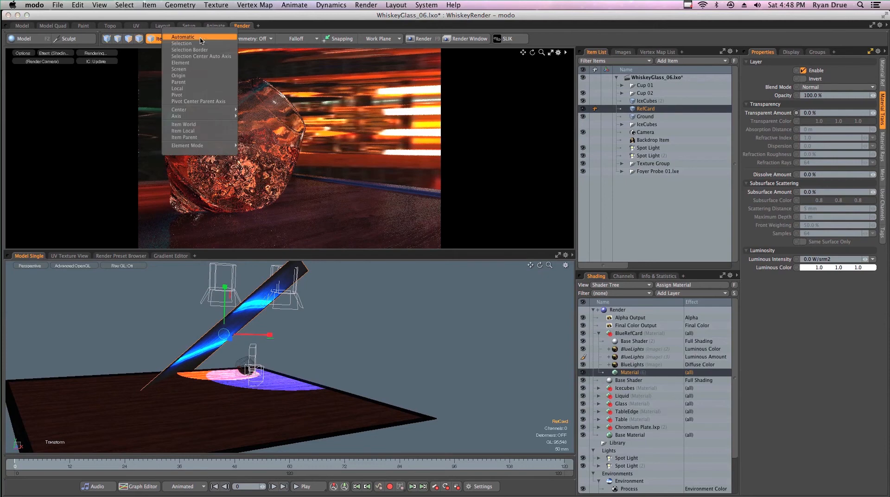
pyautogui.click(186, 89)
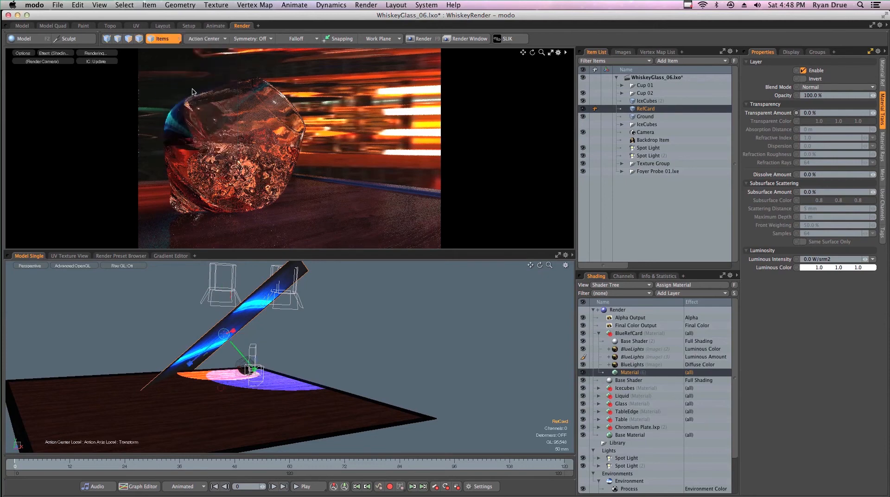
pyautogui.click(203, 39)
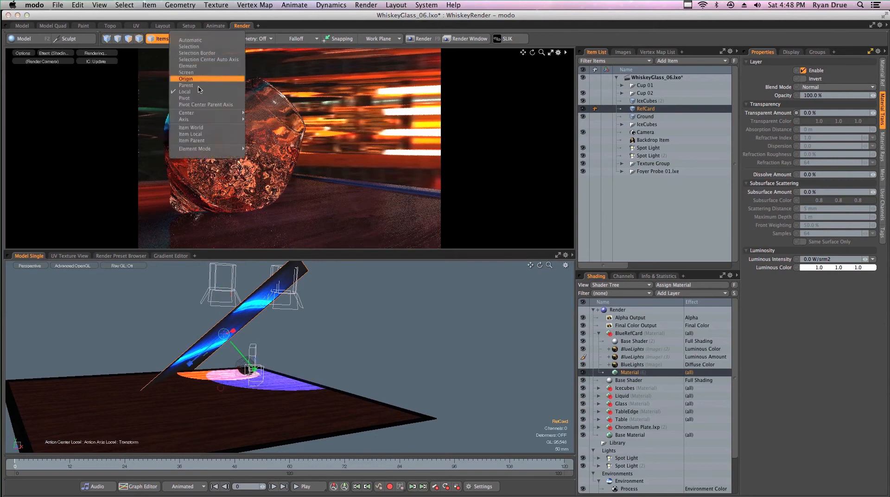
pyautogui.click(189, 46)
pyautogui.keyDown('alt'); pyautogui.moveTo(199, 325); pyautogui.dragTo(205, 371); pyautogui.keyUp('alt')
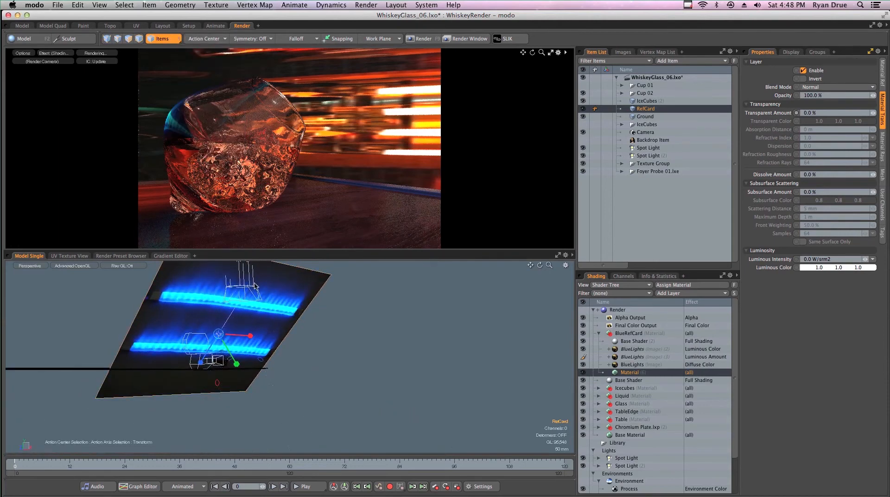
pyautogui.keyDown('alt'); pyautogui.moveTo(160, 375); pyautogui.dragTo(337, 305); pyautogui.keyUp('alt')
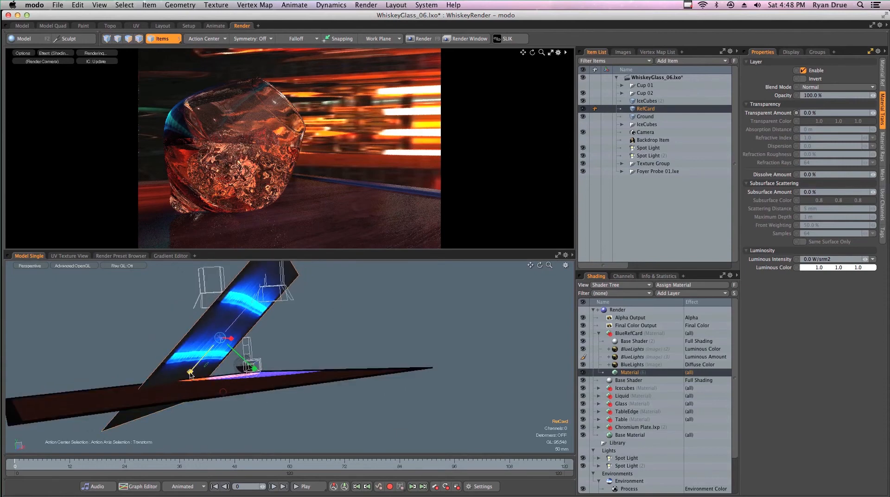
pyautogui.moveTo(204, 356); pyautogui.dragTo(211, 346)
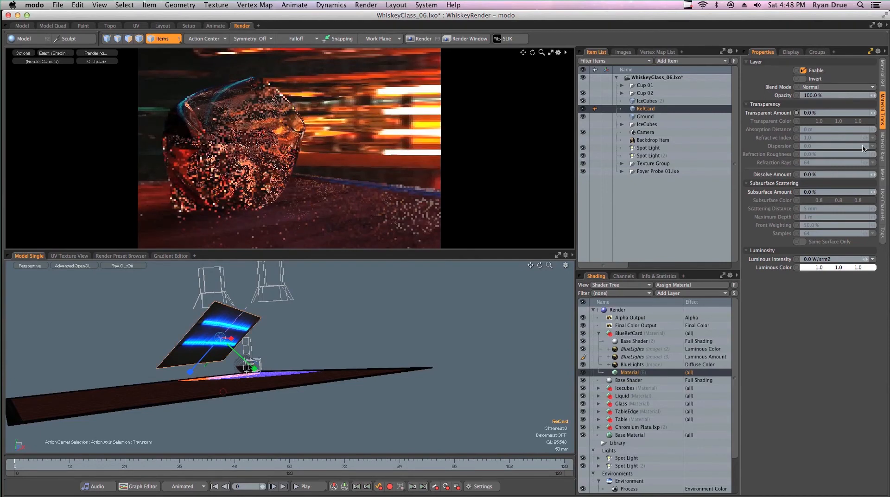
# Return the Action Center to Automatic and set the BlueRefCard Material's Transparent Amount to 100%
pyautogui.click(207, 39)
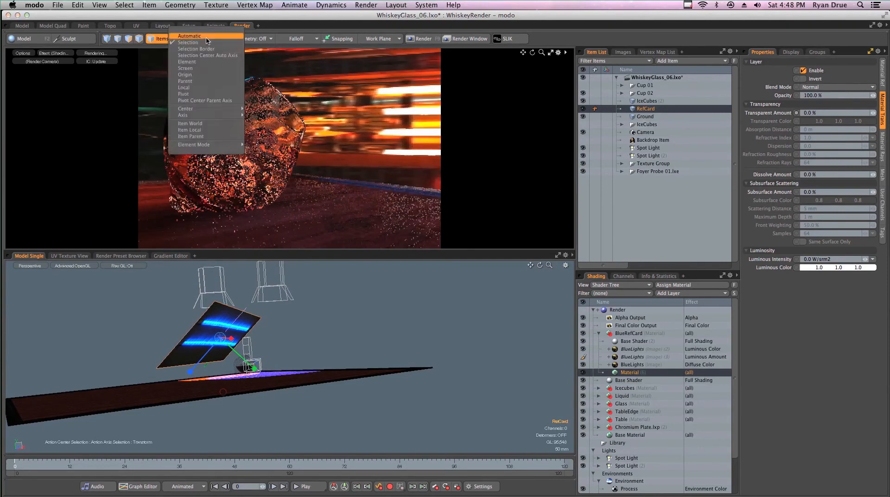
pyautogui.click(207, 38)
pyautogui.keyDown('alt'); pyautogui.moveTo(277, 321); pyautogui.dragTo(383, 294); pyautogui.keyUp('alt')
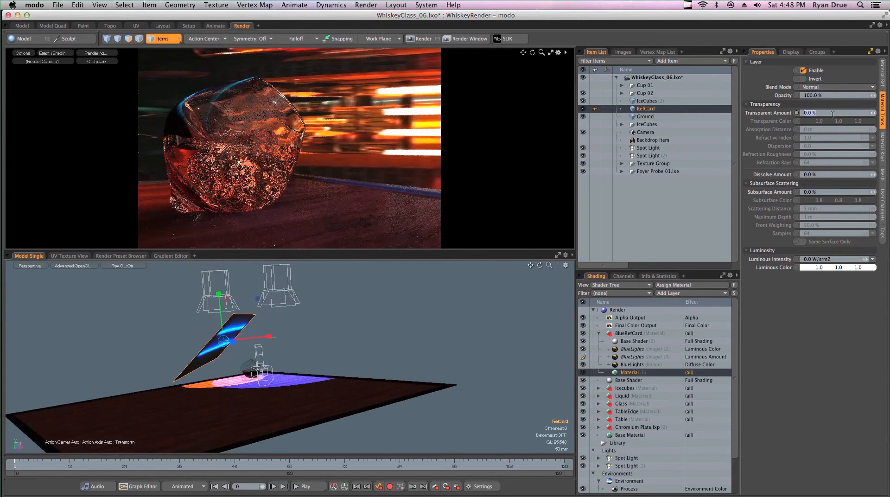
pyautogui.write('100')
pyautogui.press('Return')
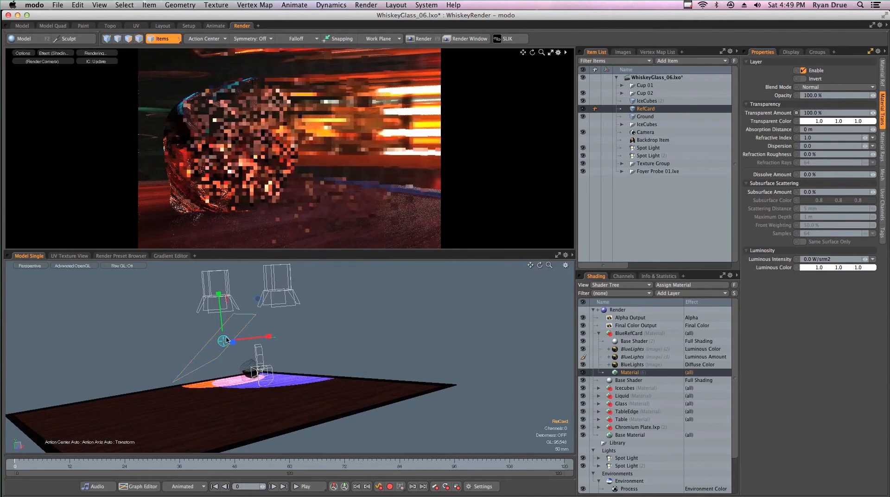
# Set the Action Center to Selection and move the RefCard along its own axis closer to the glass
pyautogui.keyDown('alt'); pyautogui.moveTo(246, 317); pyautogui.dragTo(179, 349); pyautogui.keyUp('alt')
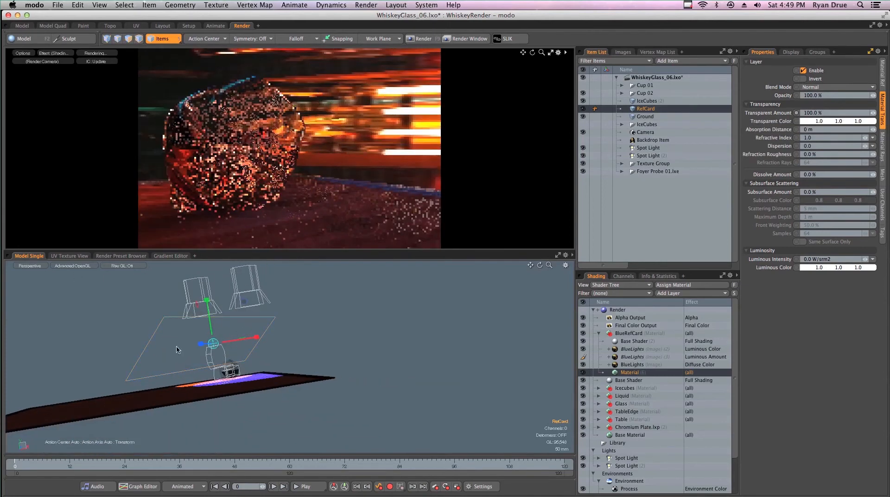
pyautogui.keyDown('alt'); pyautogui.moveTo(172, 302); pyautogui.dragTo(288, 364); pyautogui.keyUp('alt')
pyautogui.press('e')
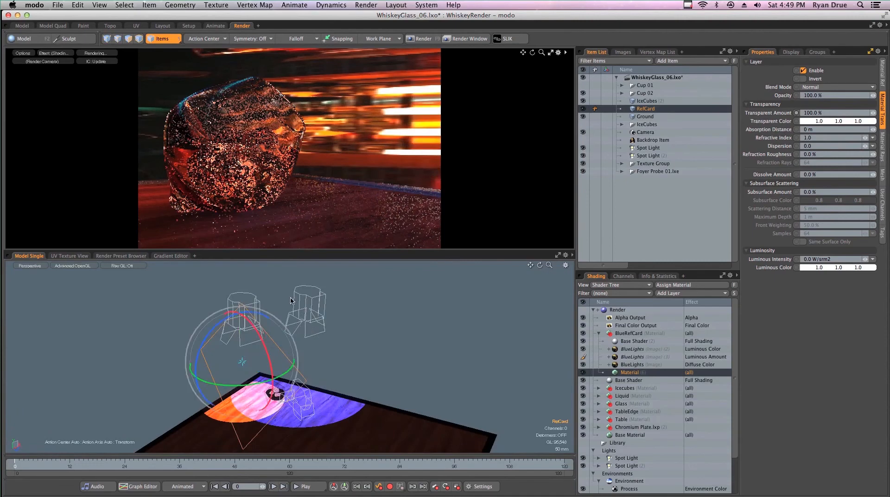
pyautogui.moveTo(256, 286)
pyautogui.keyDown('alt'); pyautogui.mouseDown()
pyautogui.moveTo(269, 282)
pyautogui.moveTo(255, 291)
pyautogui.mouseUp(); pyautogui.keyUp('alt')
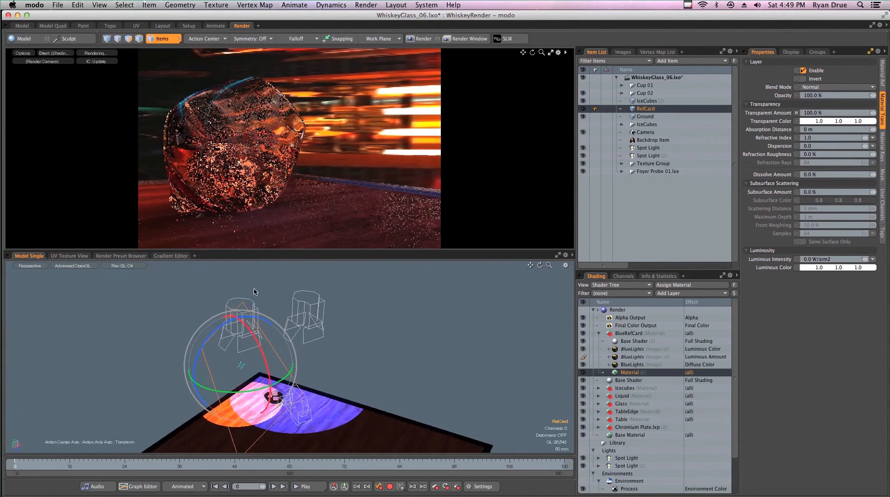
pyautogui.keyDown('alt'); pyautogui.moveTo(263, 227); pyautogui.dragTo(232, 69); pyautogui.keyUp('alt')
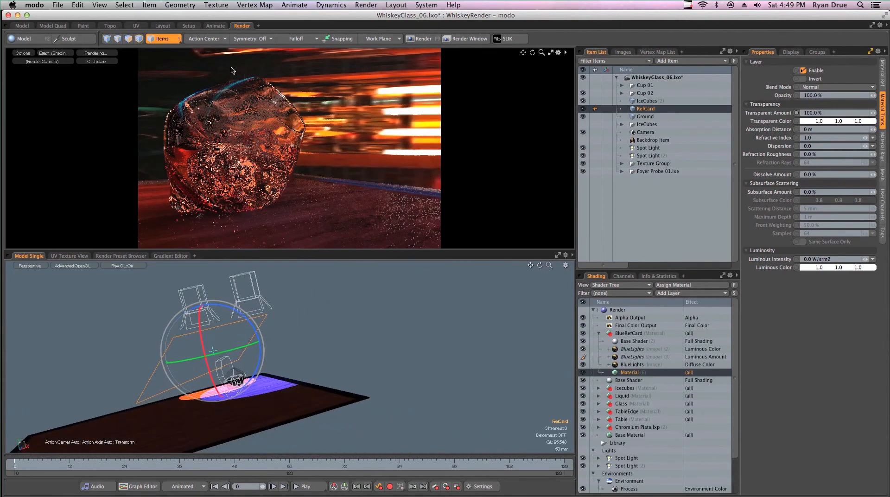
pyautogui.click(203, 41)
pyautogui.click(202, 44)
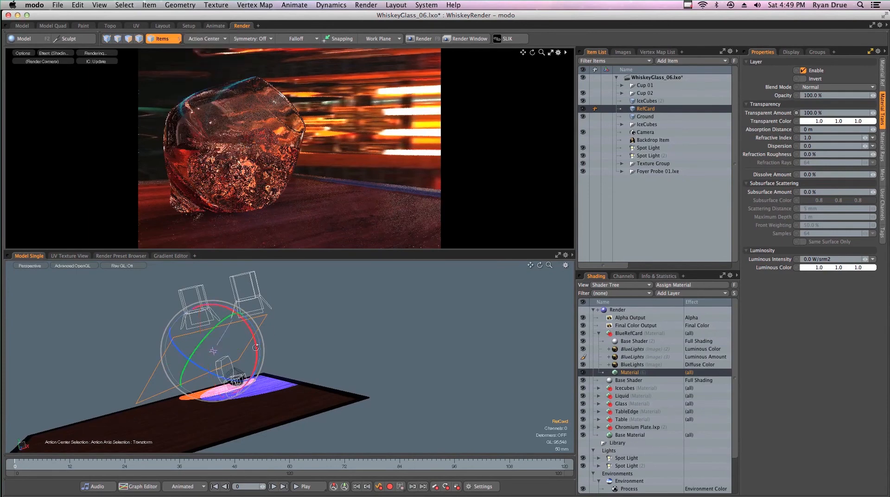
pyautogui.moveTo(271, 341)
pyautogui.keyDown('alt'); pyautogui.mouseDown()
pyautogui.moveTo(284, 347)
pyautogui.moveTo(275, 328)
pyautogui.mouseUp(); pyautogui.keyUp('alt')
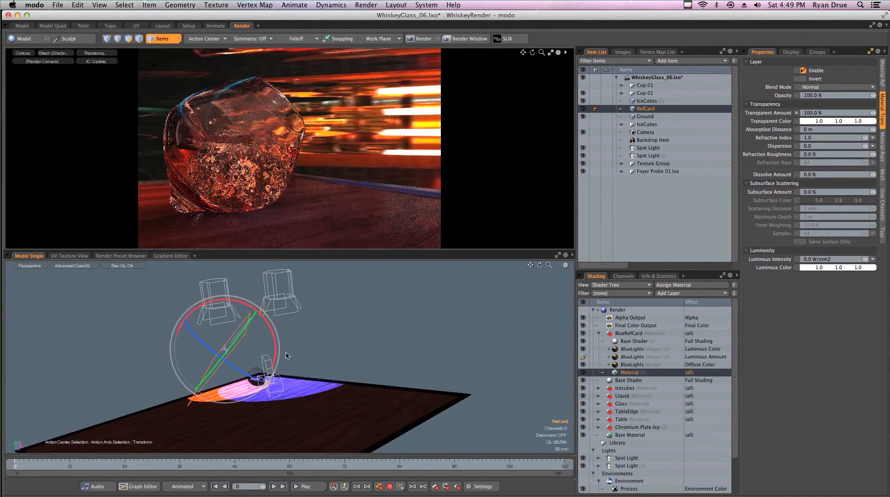
pyautogui.keyDown('alt'); pyautogui.moveTo(286, 356); pyautogui.dragTo(246, 355); pyautogui.keyUp('alt')
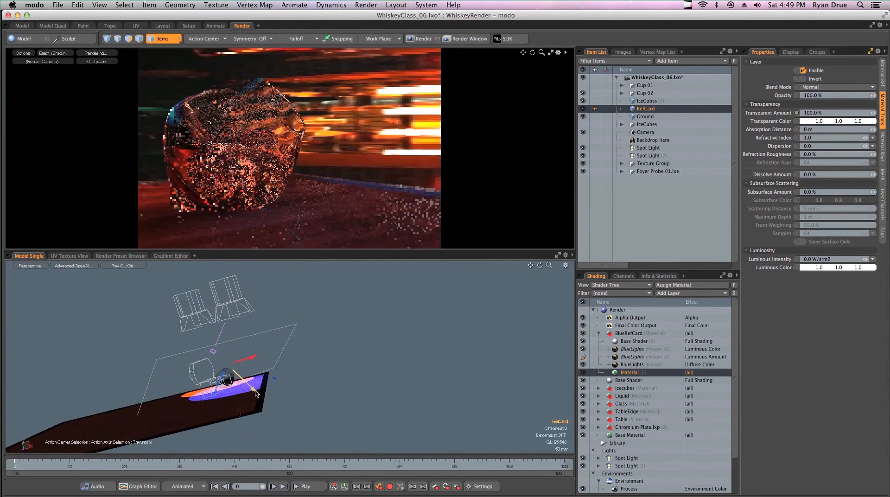
# Rotate the RefCard about a quarter turn within its own plane so its long side runs upward beside the glass
pyautogui.keyDown('alt'); pyautogui.moveTo(257, 393); pyautogui.dragTo(279, 357); pyautogui.keyUp('alt')
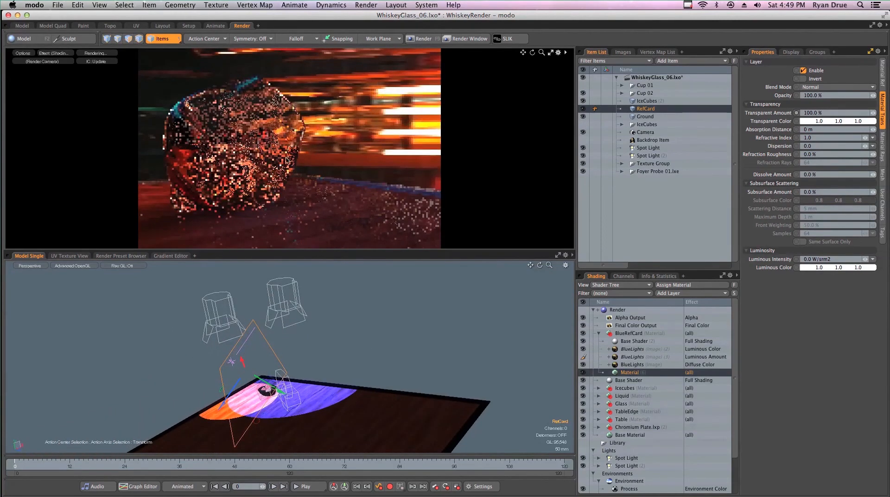
pyautogui.press('e')
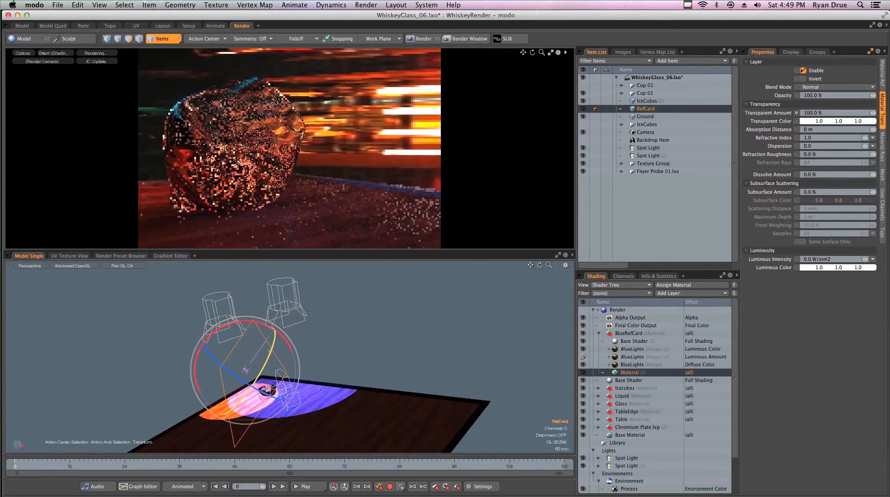
pyautogui.moveTo(269, 351); pyautogui.dragTo(258, 381)
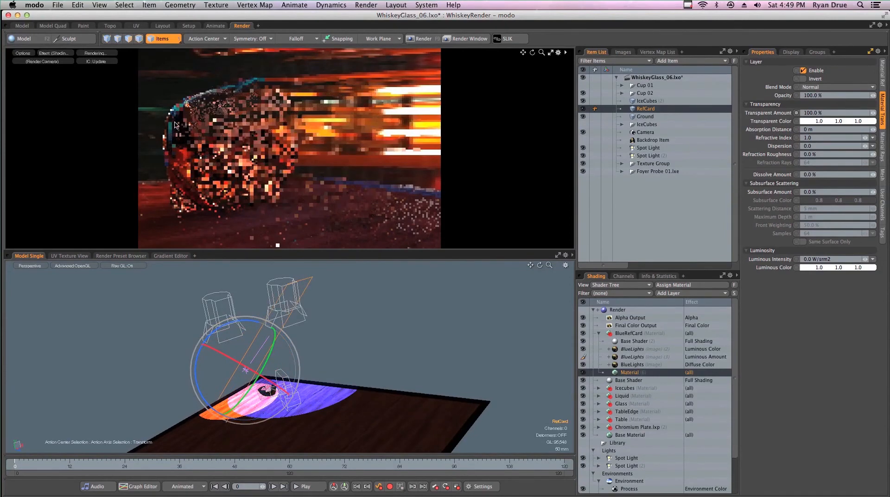
# Compare the blue edge highlight on the rendered glass with the finished reference image in Photoshop
pyautogui.keyDown('alt'); pyautogui.moveTo(223, 292); pyautogui.dragTo(262, 314); pyautogui.keyUp('alt')
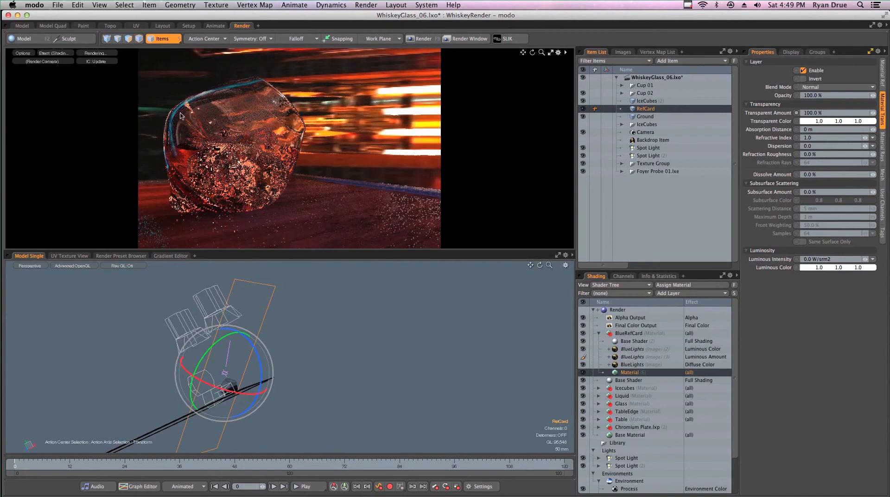
pyautogui.press('super+Tab')
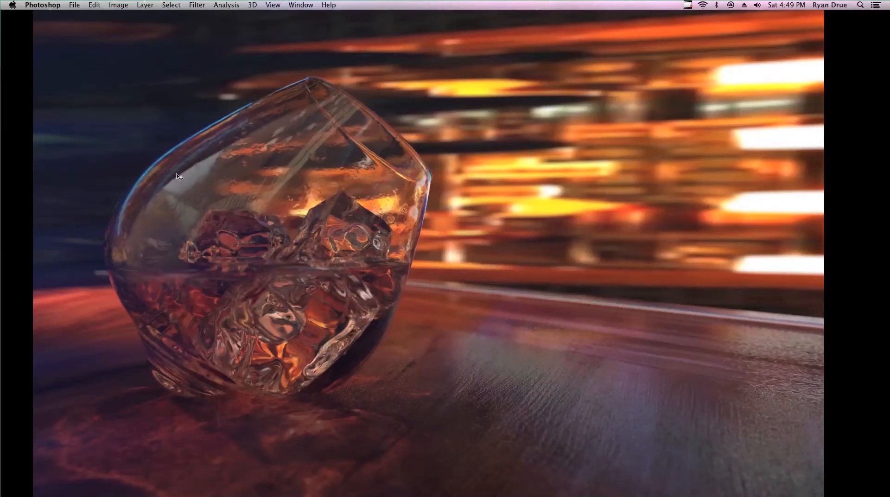
pyautogui.press('super+Tab')
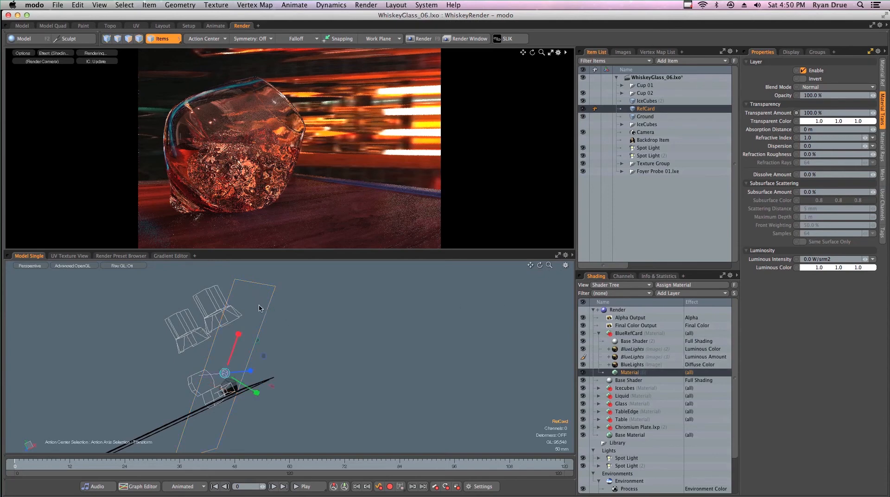
# Scale the RefCard down along both its length and its width to make a small, narrow panel
pyautogui.moveTo(237, 340); pyautogui.dragTo(230, 359)
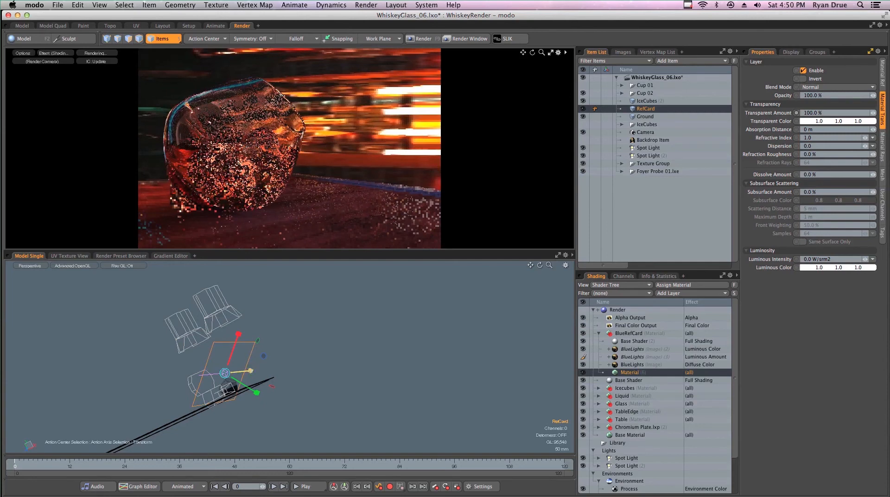
pyautogui.moveTo(250, 370); pyautogui.dragTo(235, 371)
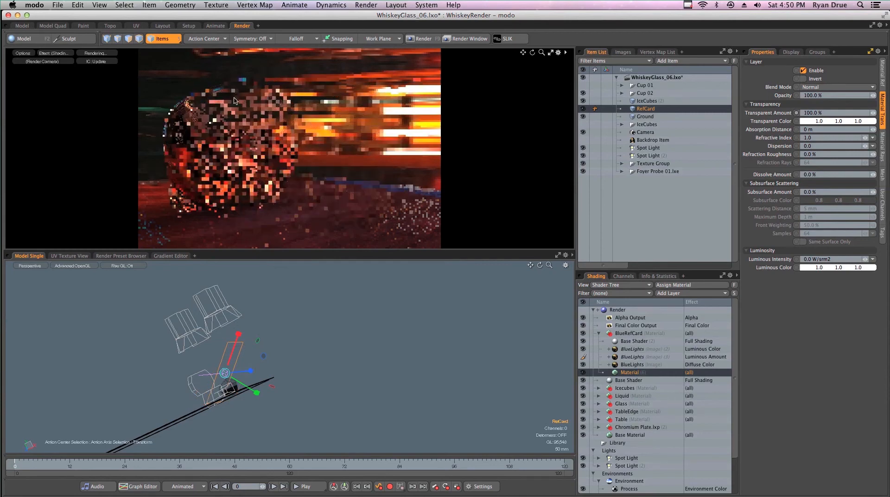
pyautogui.keyDown('alt'); pyautogui.moveTo(304, 382); pyautogui.dragTo(318, 411); pyautogui.keyUp('alt')
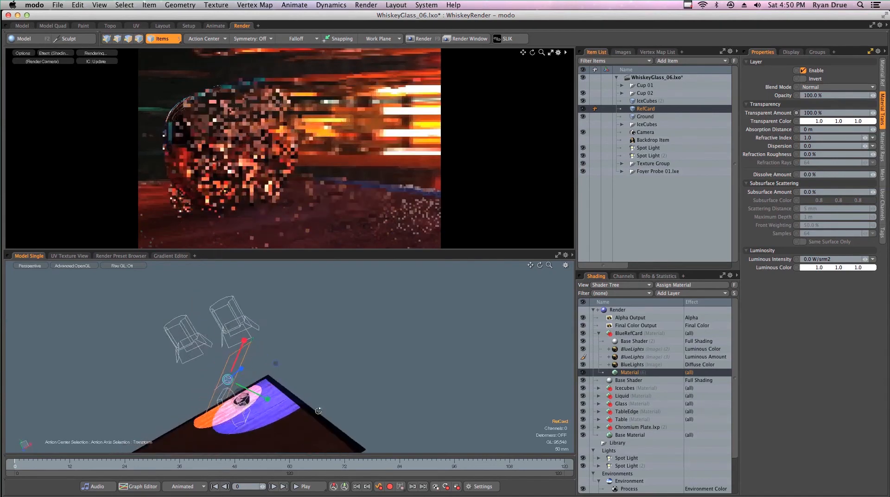
# Shift the small RefCard closer beside the glass and undo the last slight shift
pyautogui.scroll(5, 242, 399)
pyautogui.keyDown('alt'); pyautogui.keyDown('shift'); pyautogui.moveTo(239, 380); pyautogui.dragTo(252, 352); pyautogui.keyUp('shift'); pyautogui.keyUp('alt')
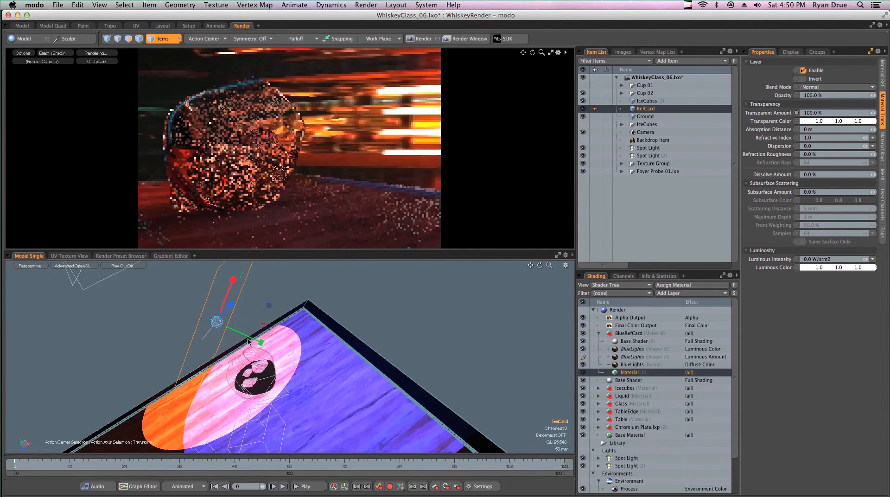
pyautogui.keyDown('alt'); pyautogui.moveTo(255, 338); pyautogui.dragTo(231, 315); pyautogui.keyUp('alt')
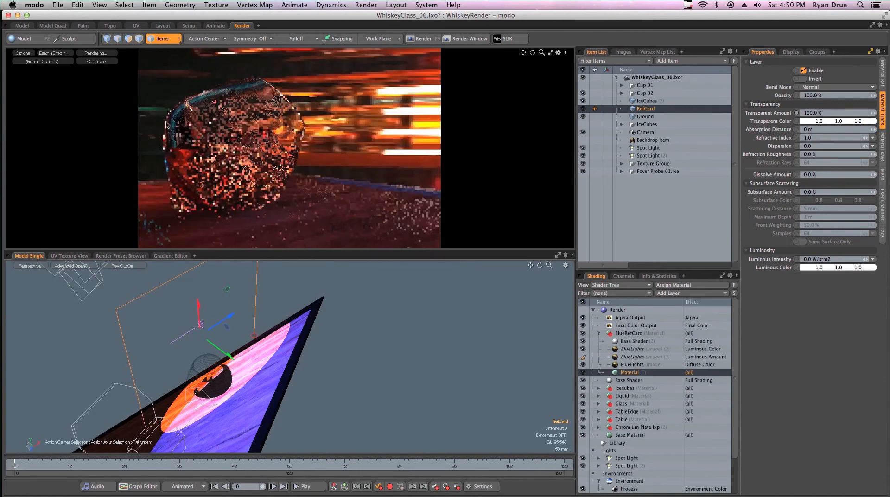
pyautogui.hotkey('ctrl', 'z')
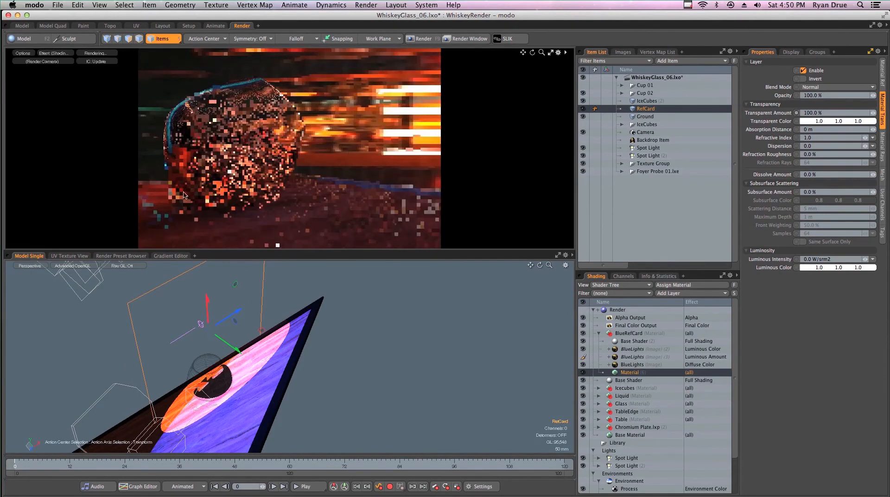
# Shorten the RefCard along its upright length and reposition it beside the glass
pyautogui.press('r')
pyautogui.moveTo(207, 294); pyautogui.dragTo(206, 297)
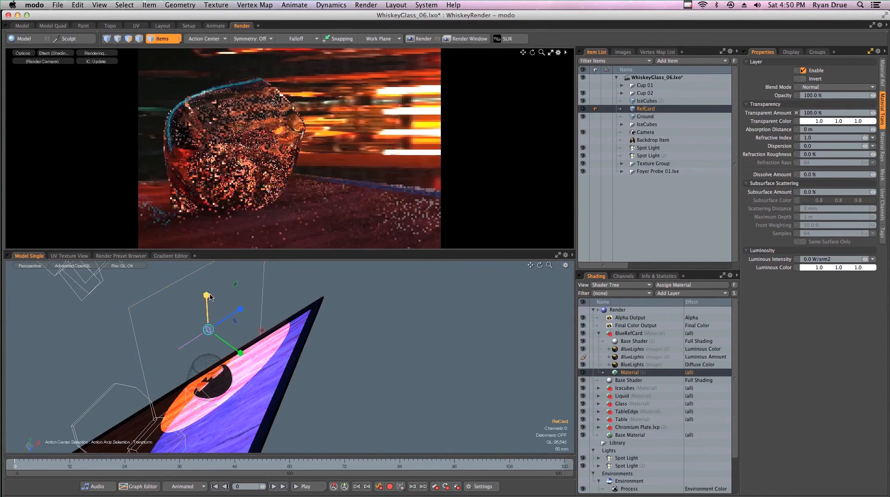
pyautogui.moveTo(210, 298); pyautogui.dragTo(207, 300)
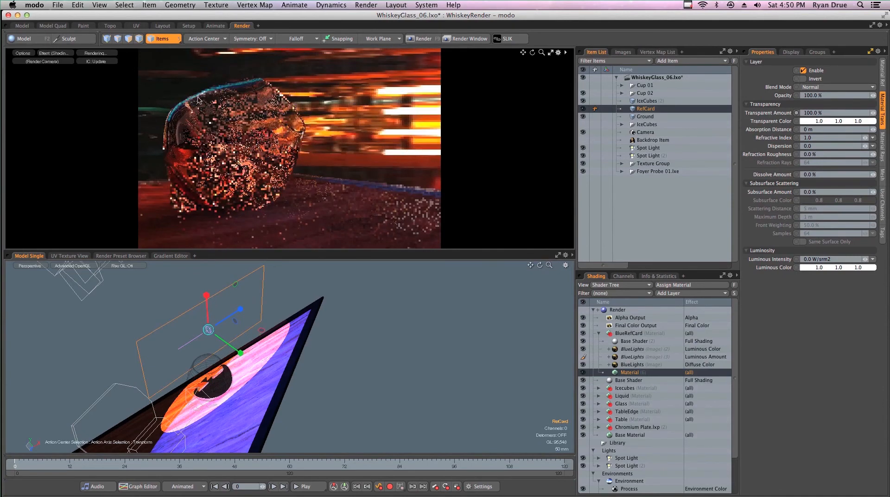
pyautogui.press('w')
pyautogui.keyDown('alt'); pyautogui.moveTo(146, 321); pyautogui.dragTo(291, 318); pyautogui.keyUp('alt')
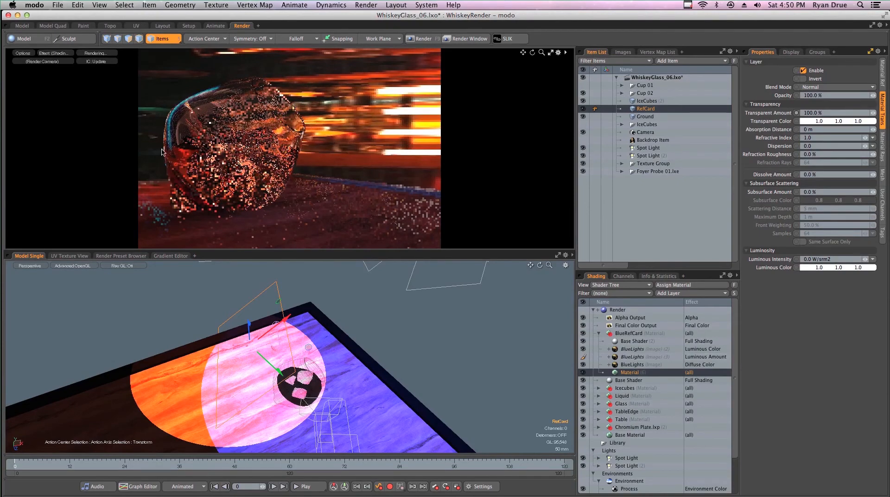
# Hide and reshow the RefCard to compare the glass render with and without its blue edge highlight
pyautogui.keyDown('alt'); pyautogui.moveTo(273, 335); pyautogui.dragTo(329, 299); pyautogui.keyUp('alt')
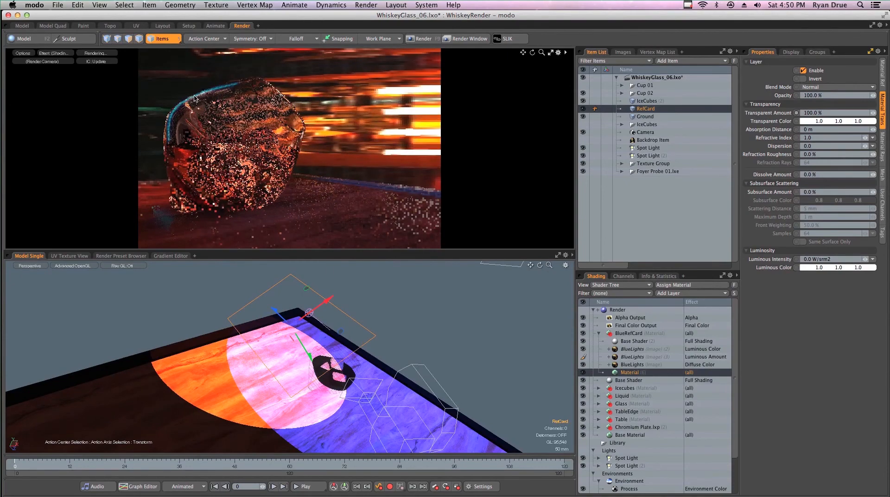
pyautogui.keyDown('alt'); pyautogui.moveTo(330, 348); pyautogui.dragTo(299, 273); pyautogui.keyUp('alt')
pyautogui.scroll(5, 269, 339)
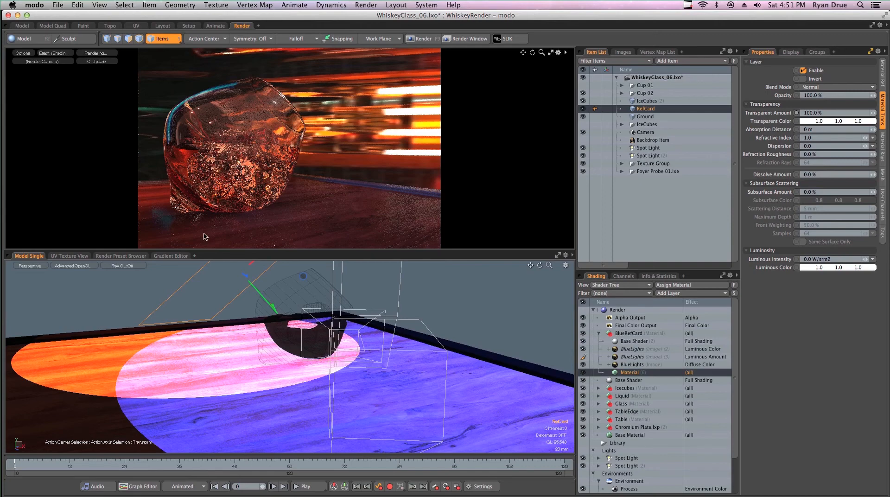
pyautogui.click(584, 109)
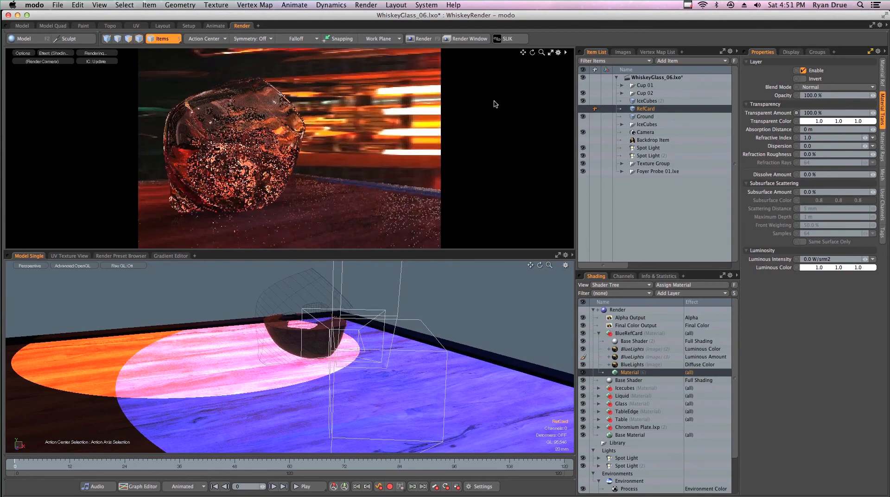
pyautogui.click(583, 108)
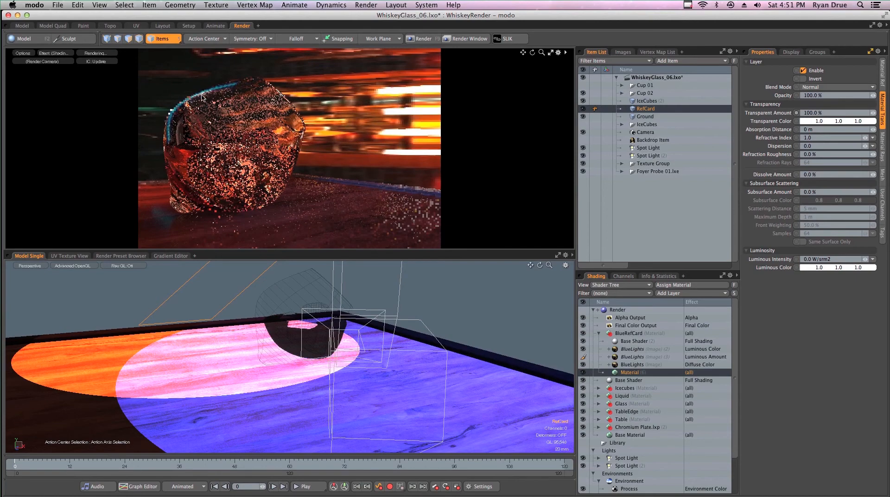
# Nudge the RefCard beside the glass to about X -41.6 mm, Y 98.2 mm, Z -93.1 mm
pyautogui.keyDown('alt'); pyautogui.moveTo(260, 302); pyautogui.dragTo(280, 348); pyautogui.keyUp('alt')
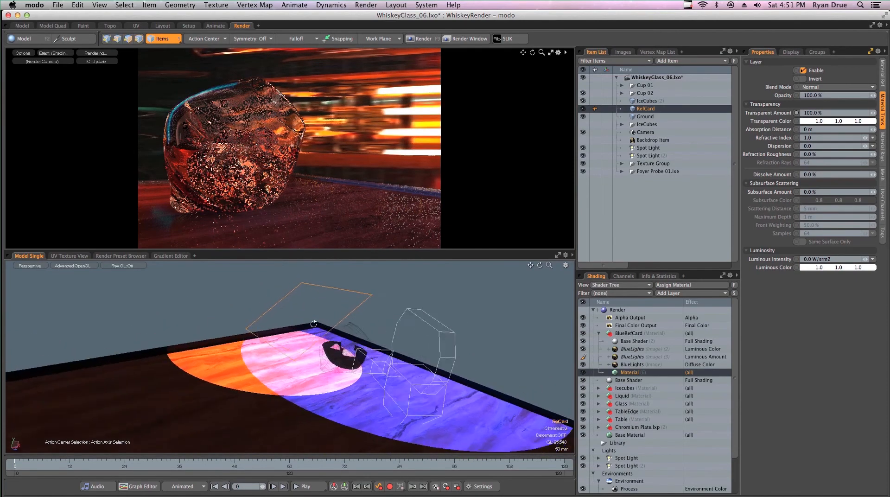
pyautogui.press('w')
pyautogui.moveTo(304, 306); pyautogui.dragTo(307, 304)
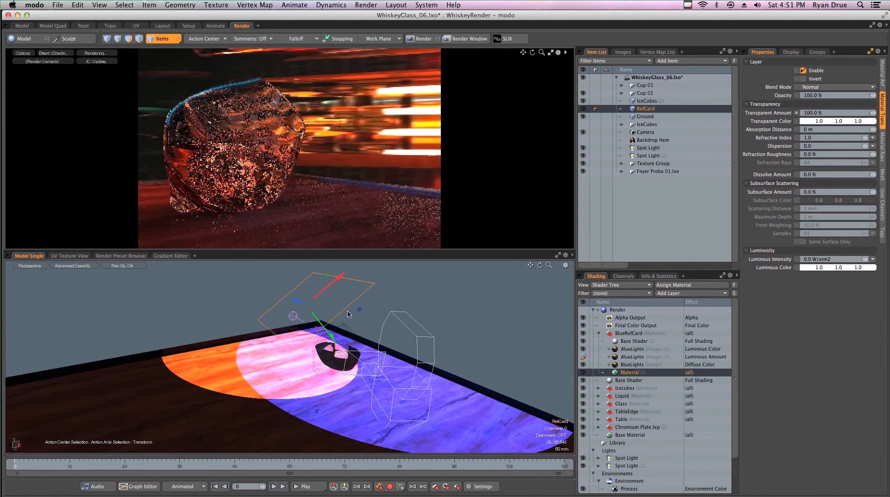
pyautogui.moveTo(336, 280)
pyautogui.mouseDown()
pyautogui.moveTo(329, 286)
pyautogui.moveTo(338, 278)
pyautogui.mouseUp()
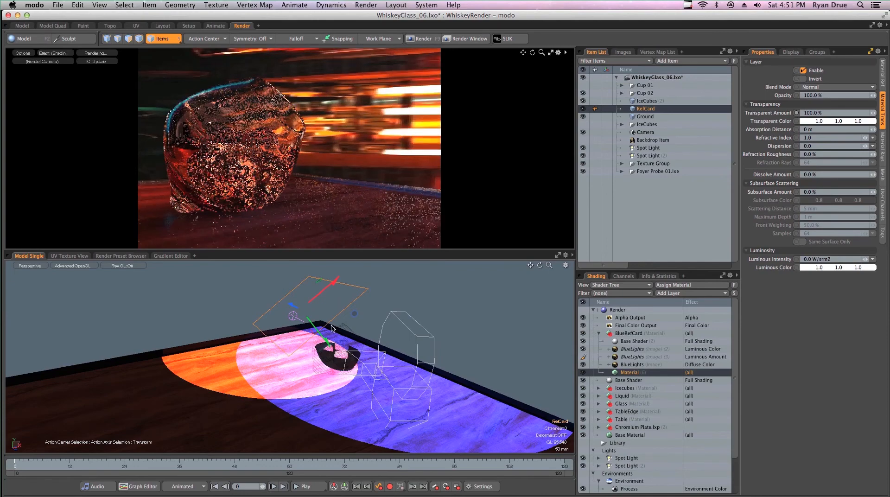
pyautogui.moveTo(335, 275); pyautogui.dragTo(337, 278)
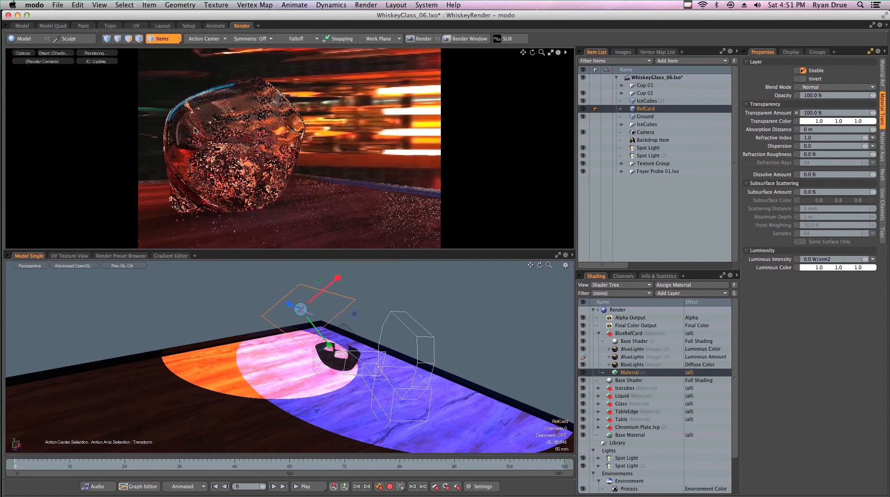
pyautogui.press('space')
pyautogui.keyDown('alt'); pyautogui.moveTo(364, 292); pyautogui.dragTo(341, 297); pyautogui.keyUp('alt')
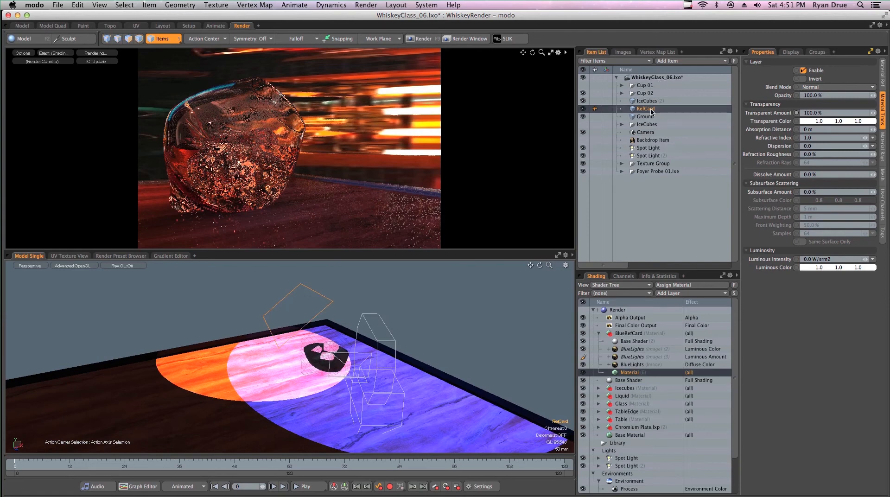
# Duplicate the RefCard item
pyautogui.rightClick(644, 110)
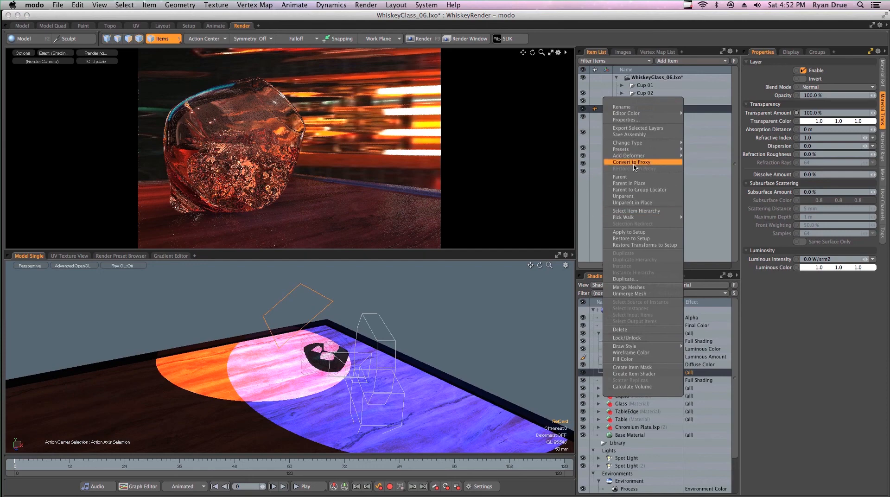
pyautogui.click(708, 115)
pyautogui.click(664, 109)
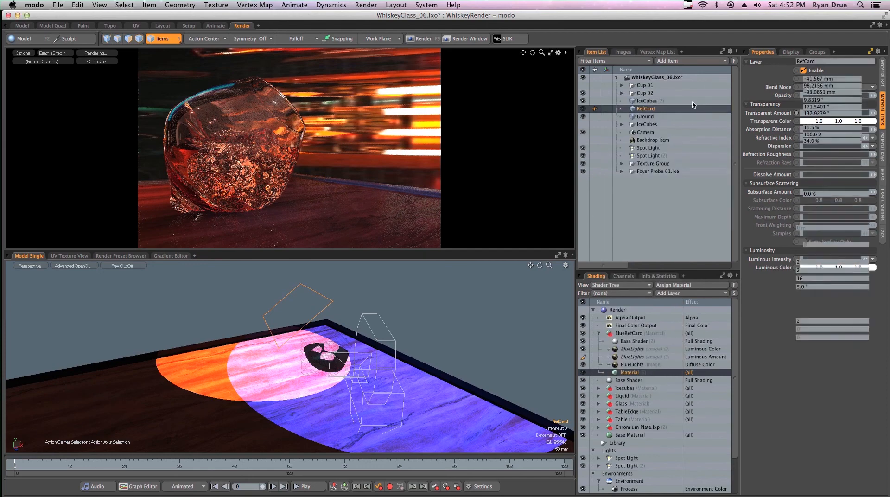
pyautogui.rightClick(652, 109)
pyautogui.click(658, 114)
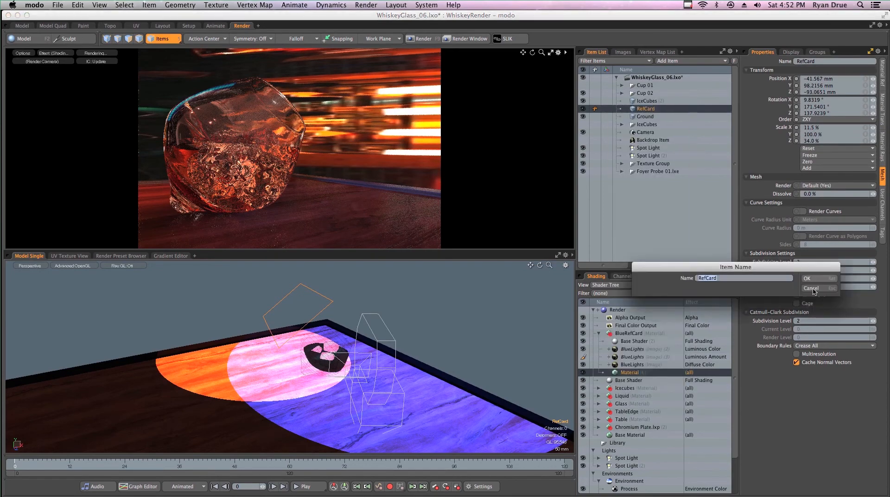
pyautogui.click(812, 289)
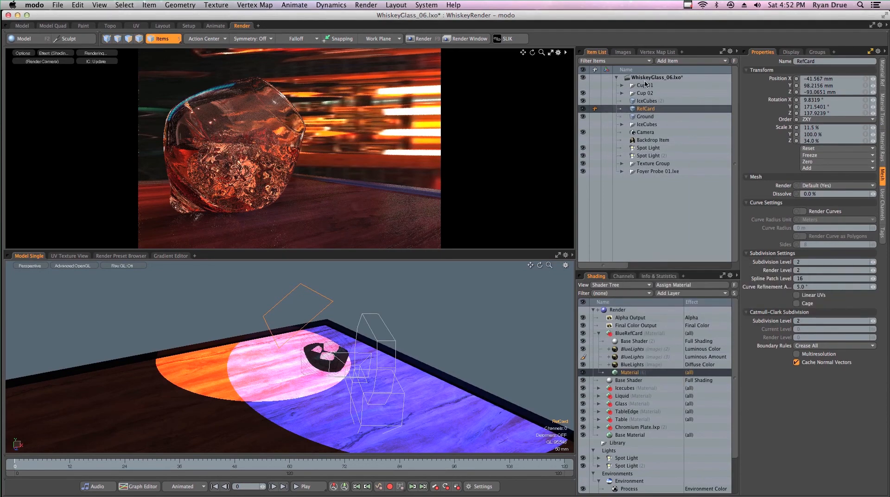
pyautogui.rightClick(643, 111)
pyautogui.click(625, 254)
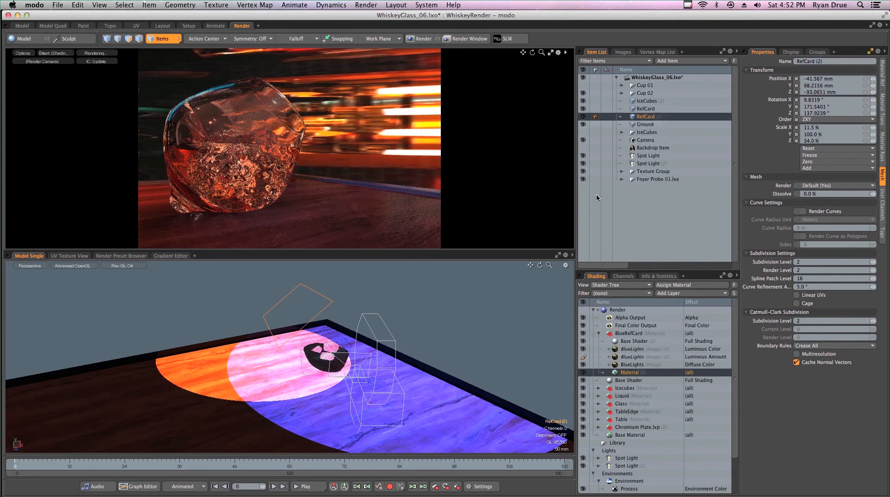
# Move the duplicate card across the glass to about X 91.4 mm and turn it to about 315° in Y
pyautogui.press('e')
pyautogui.moveTo(288, 325); pyautogui.dragTo(378, 309)
pyautogui.press('w')
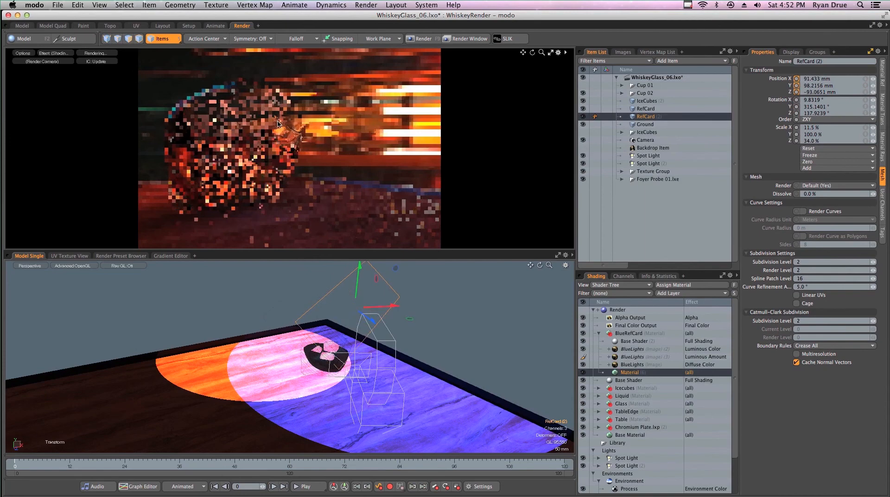
# Rotate the duplicate card to about 61°, 370° and 176°, and move it to about X 17, Y 62, Z 66 mm
pyautogui.keyDown('alt'); pyautogui.moveTo(464, 407); pyautogui.dragTo(461, 407); pyautogui.keyUp('alt')
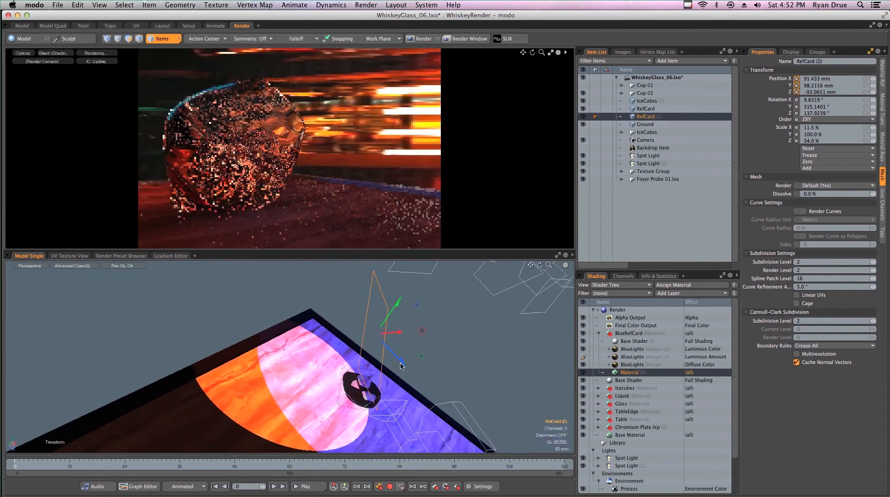
pyautogui.press('e')
pyautogui.moveTo(402, 366); pyautogui.dragTo(387, 307)
pyautogui.moveTo(411, 348); pyautogui.dragTo(446, 384)
pyautogui.press('w')
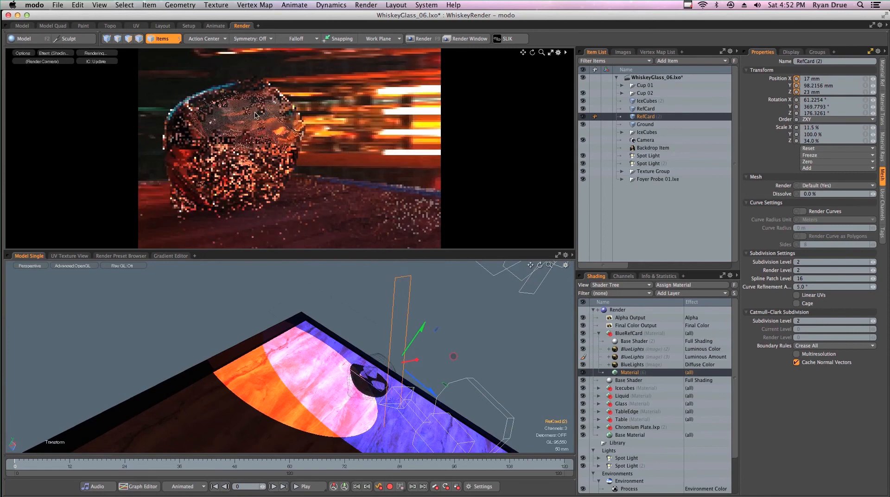
pyautogui.keyDown('alt'); pyautogui.moveTo(325, 349); pyautogui.dragTo(417, 368); pyautogui.keyUp('alt')
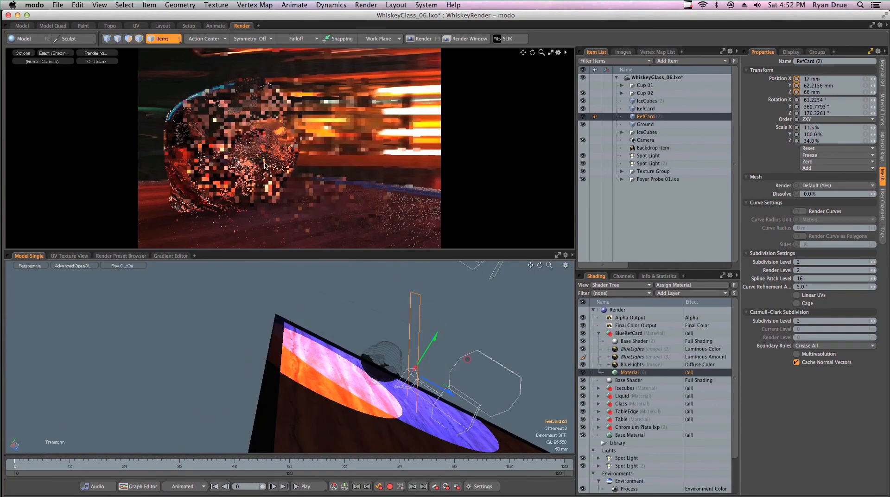
# Delete the duplicate RefCard along with everything else selected
pyautogui.rightClick(649, 116)
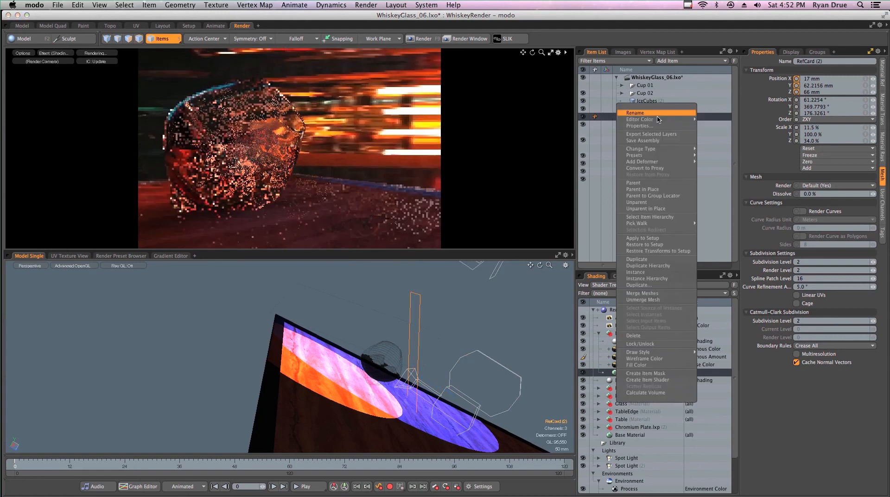
pyautogui.click(635, 335)
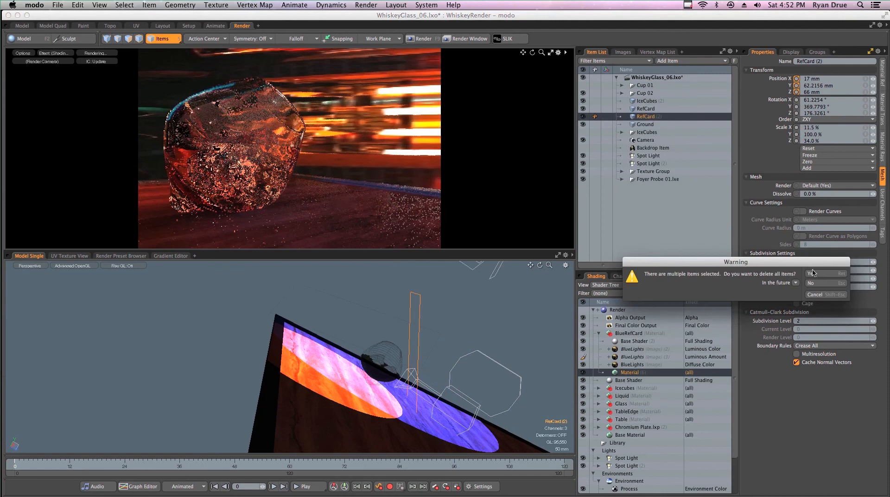
pyautogui.click(812, 273)
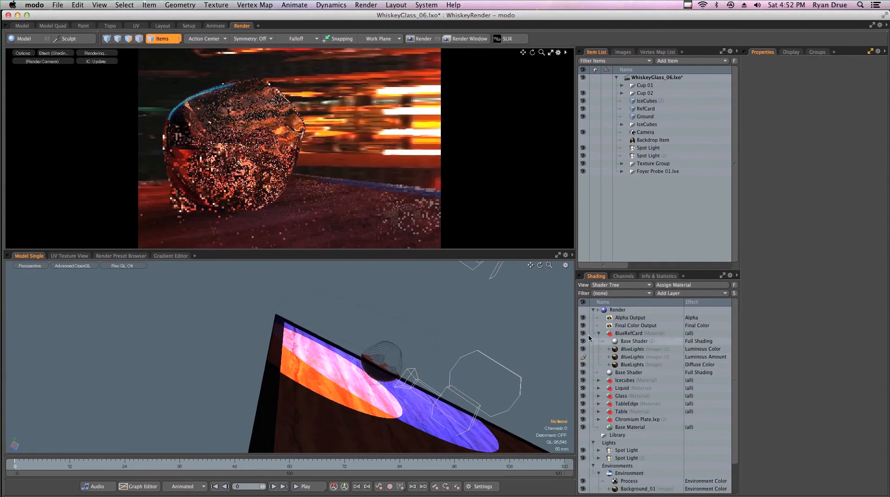
# Add a Process layer to the BlueRefCard material and set its hue to -150%
pyautogui.click(639, 344)
pyautogui.click(666, 294)
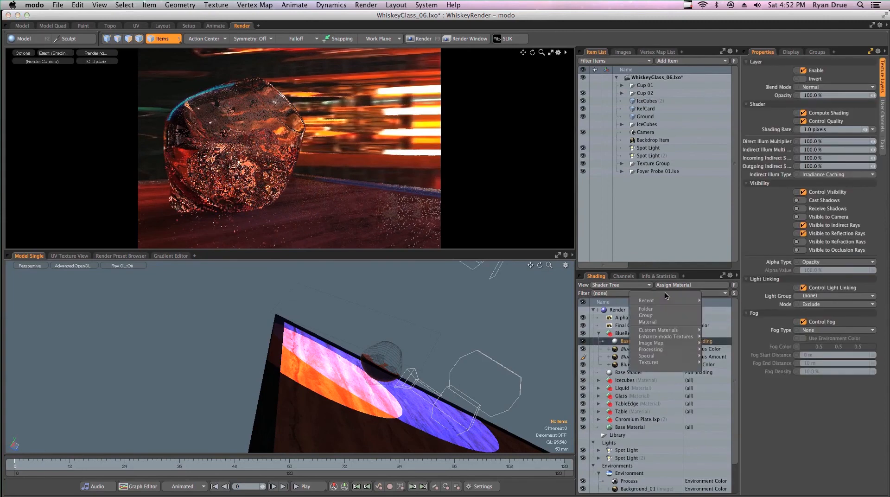
pyautogui.moveTo(666, 300)
pyautogui.click(712, 314)
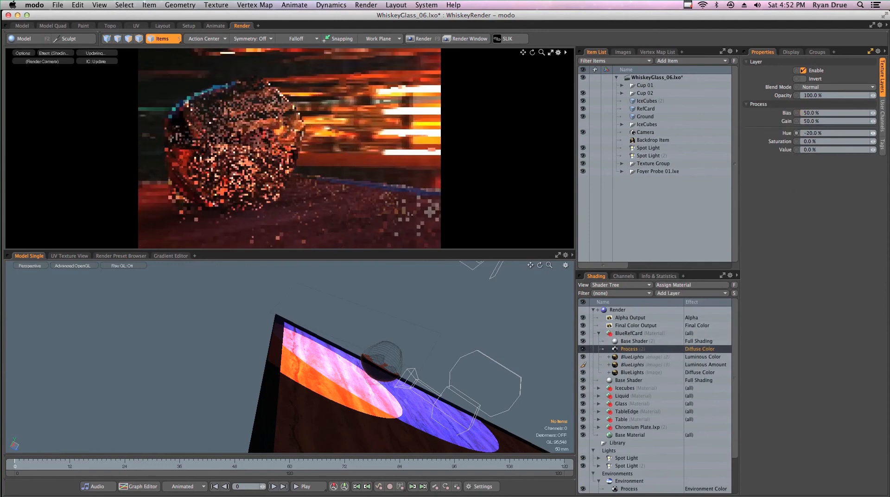
pyautogui.moveTo(873, 133); pyautogui.dragTo(802, 133)
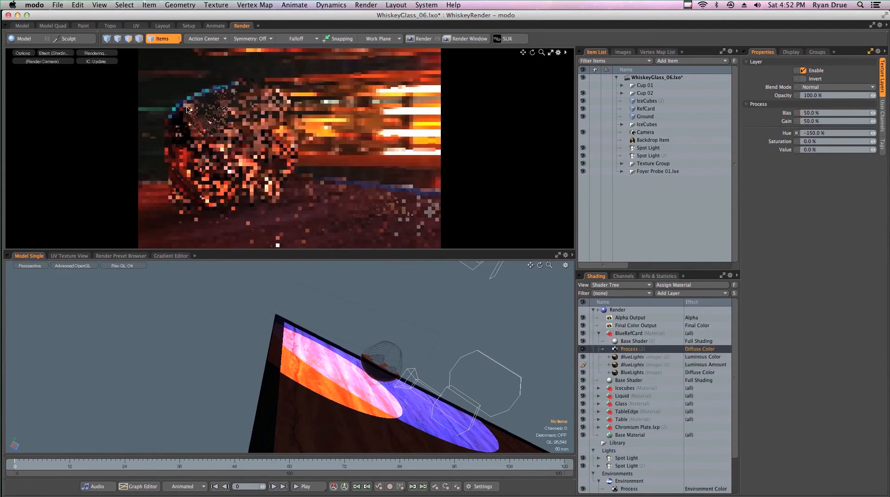
# Set the Process layer's effect to Luminous Color and shift its hue to -219%
pyautogui.click(693, 352)
pyautogui.moveTo(693, 350)
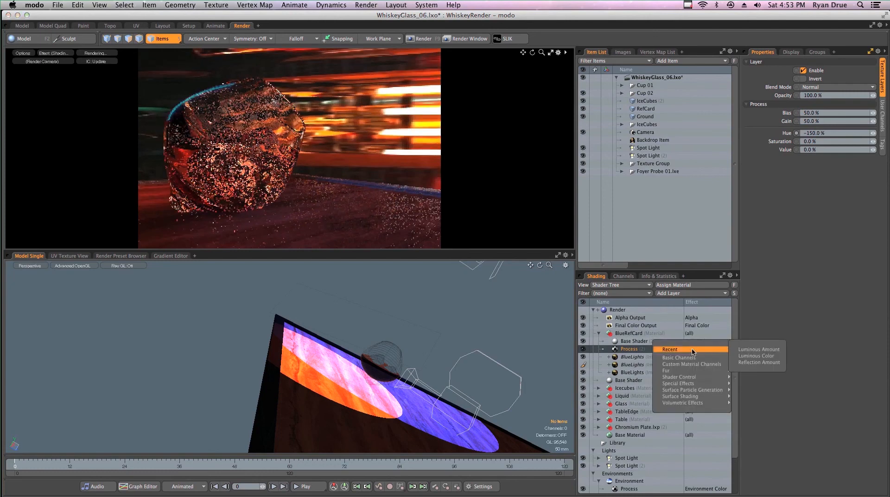
pyautogui.click(743, 356)
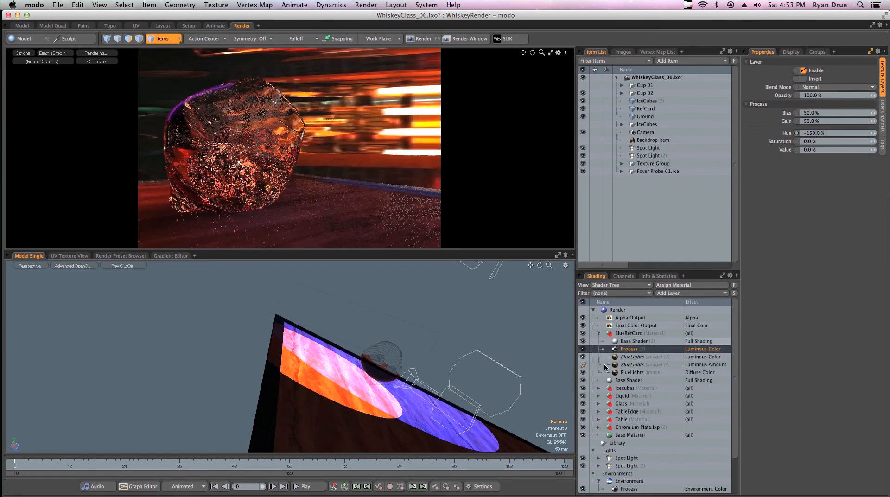
pyautogui.moveTo(873, 134); pyautogui.dragTo(444, 150)
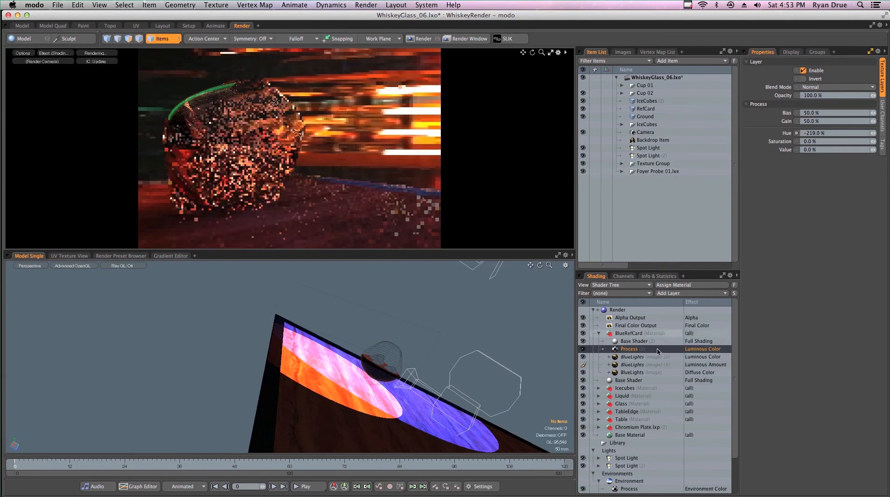
# Delete the Process layer from the BlueRefCard material
pyautogui.rightClick(639, 352)
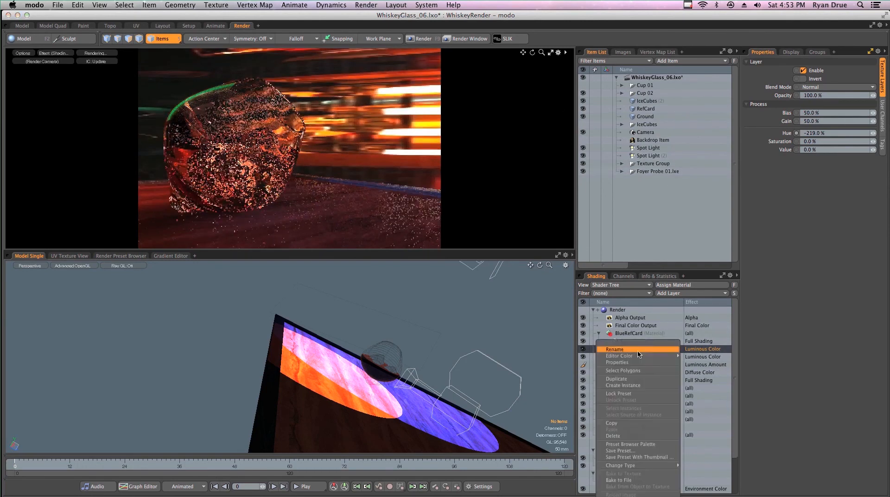
pyautogui.click(621, 436)
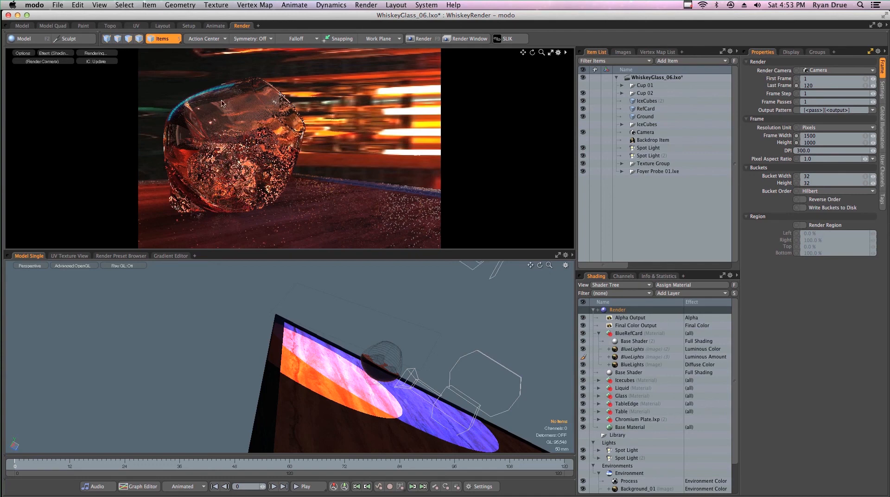
# Review the BlueRefCard Base Shader's ray visibility settings and view the BlueLights image used for its diffuse color
pyautogui.click(634, 341)
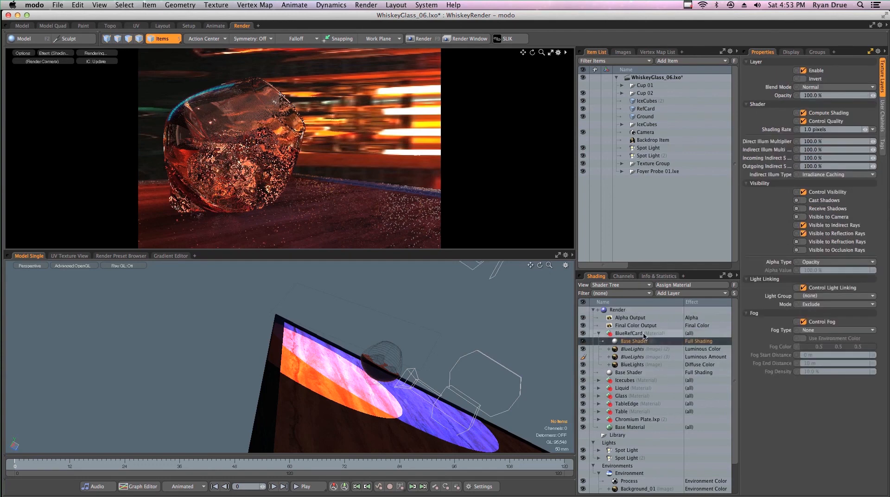
pyautogui.click(804, 242)
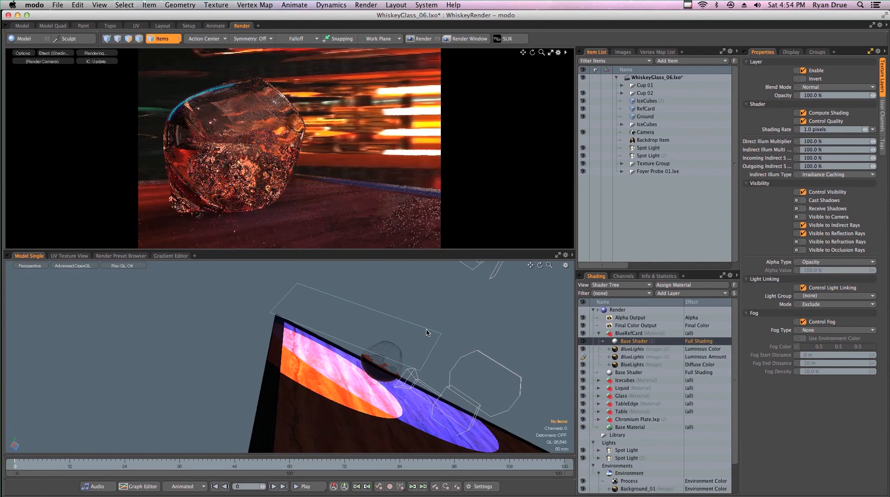
pyautogui.doubleClick(643, 365)
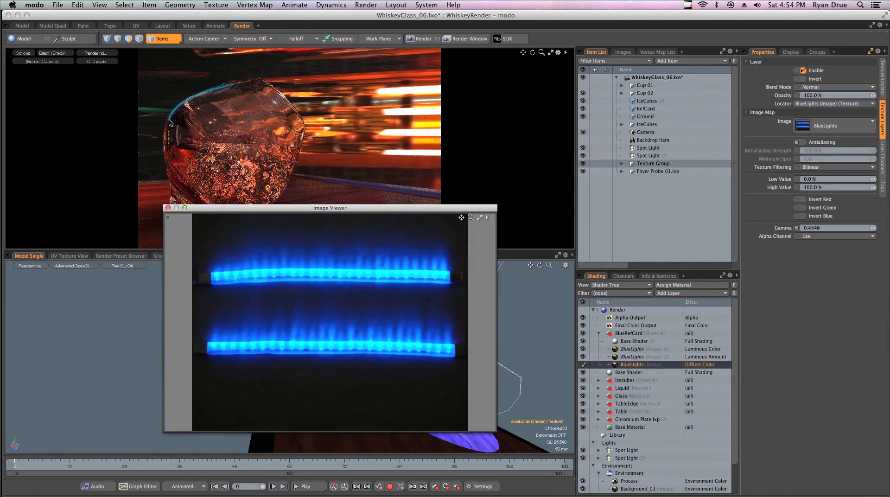
pyautogui.click(168, 208)
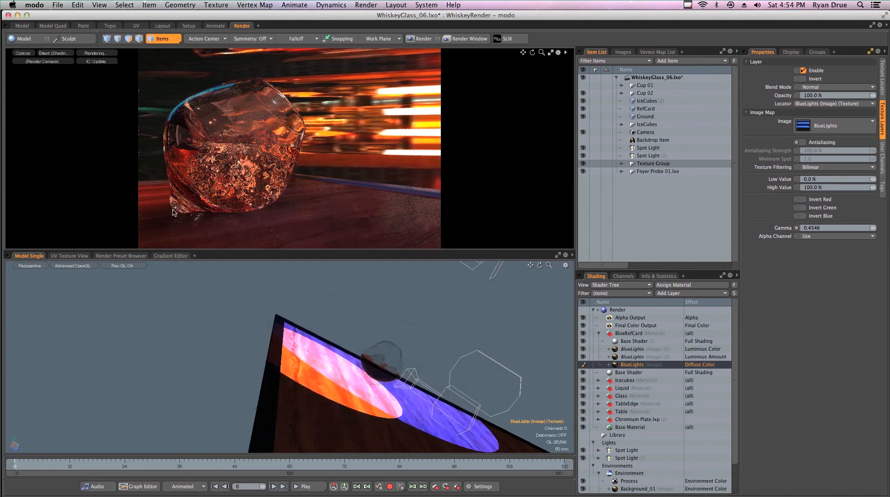